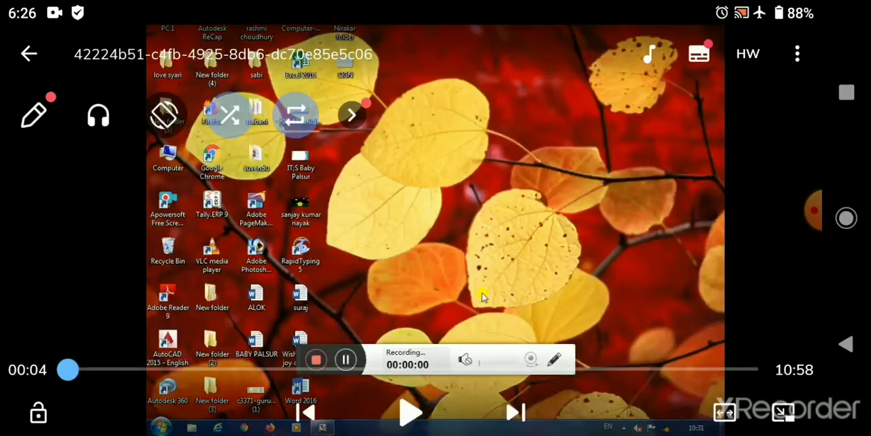
{"action": "left_click", "coordinate": [410, 412]}
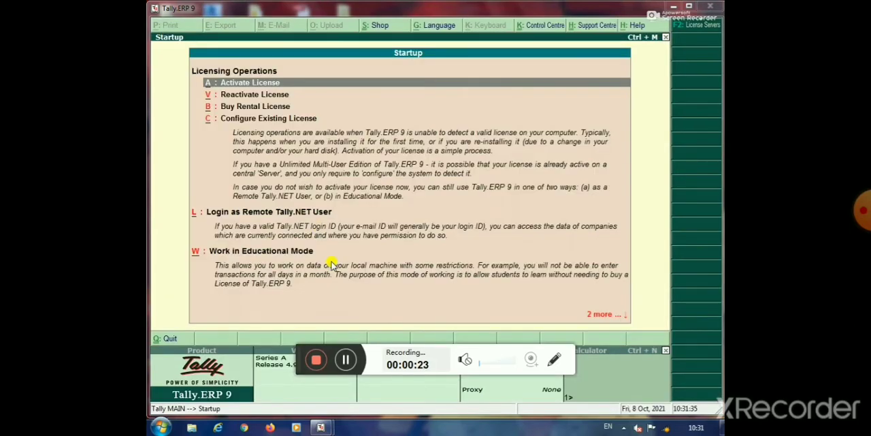
Start working in Educational Mode with the Silver Edition (Single User) and stay at the company information options
{"action": "left_click", "coordinate": [297, 254]}
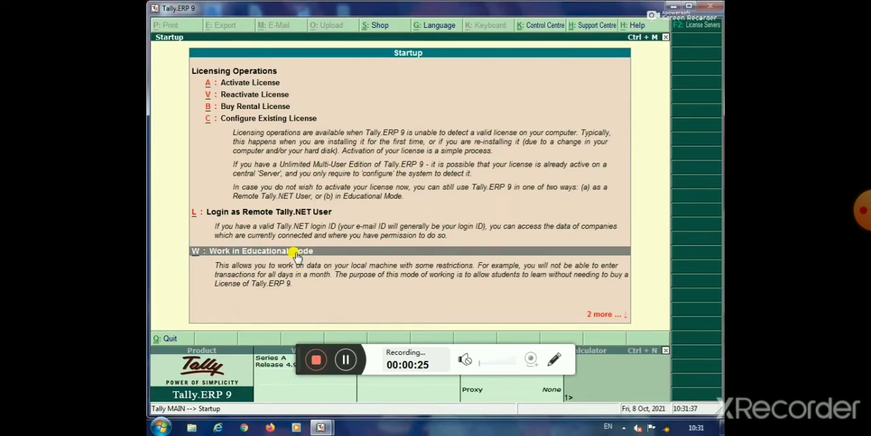
{"action": "left_click", "coordinate": [297, 253]}
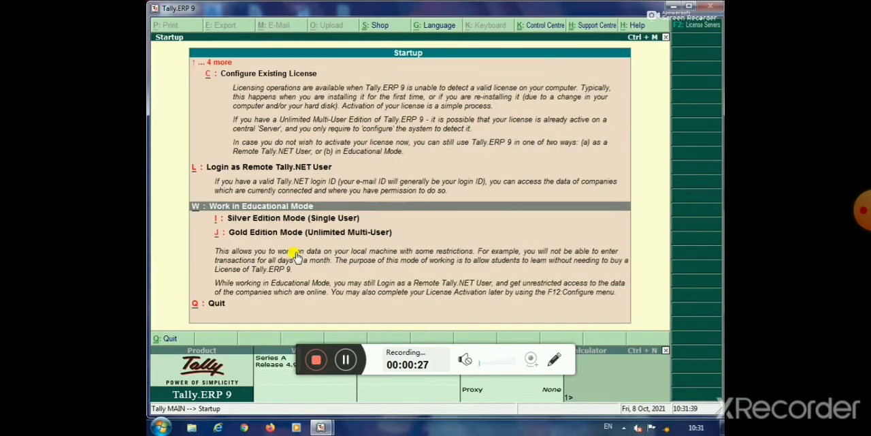
{"action": "left_click", "coordinate": [297, 220]}
{"action": "left_click", "coordinate": [298, 221]}
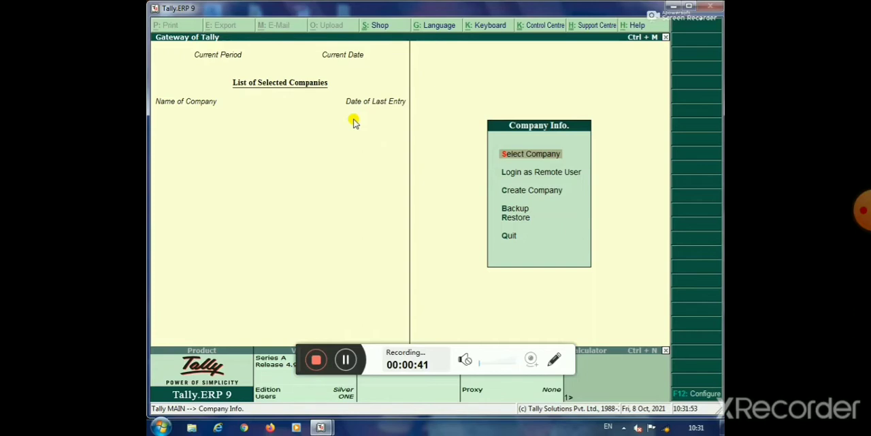
{"action": "key", "text": "Escape"}
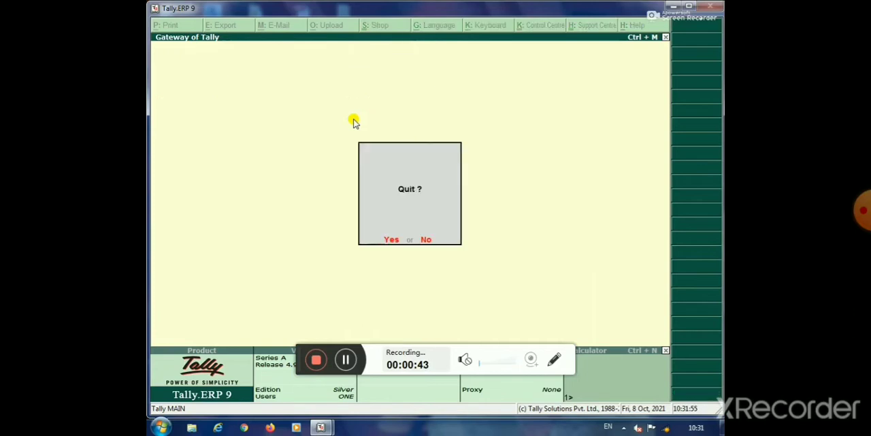
{"action": "left_click", "coordinate": [425, 239]}
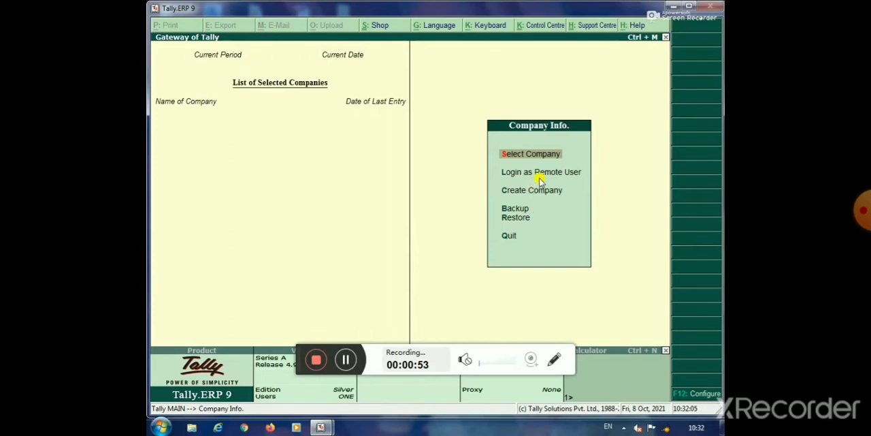
Load the company Gurukul Educational Centre from the list of companies
{"action": "key", "text": "Return"}
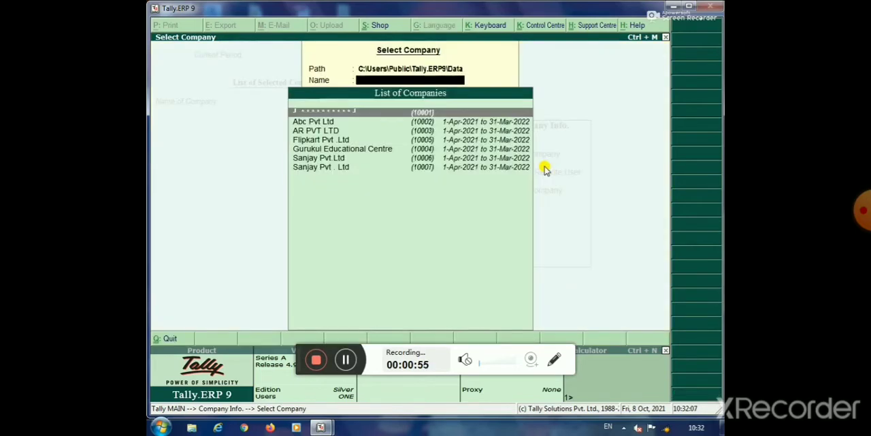
{"action": "key", "text": "Down"}
{"action": "key", "text": "Down"}
{"action": "key", "text": "Down"}
{"action": "key", "text": "Down"}
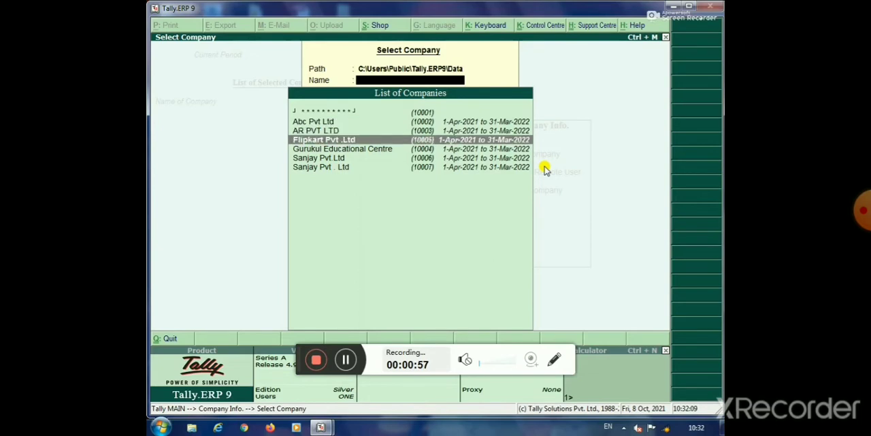
{"action": "key", "text": "Return"}
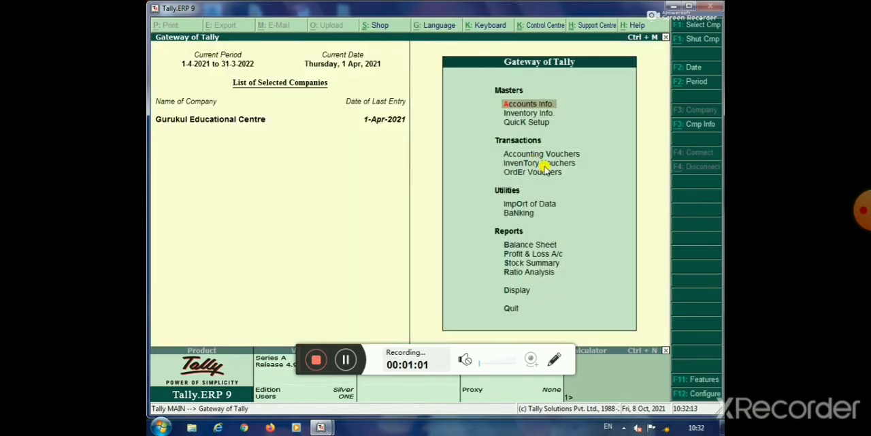
Open the creation form for a single ledger in the accounts masters
{"action": "left_click", "coordinate": [527, 106]}
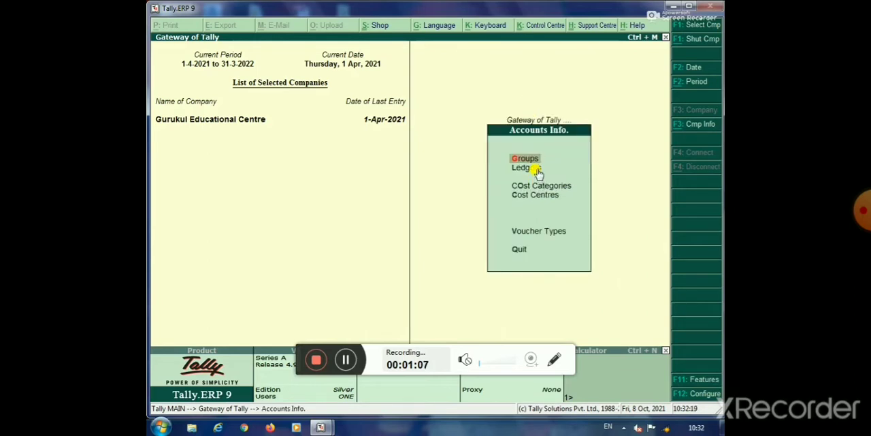
{"action": "left_click", "coordinate": [537, 168]}
{"action": "left_click", "coordinate": [537, 170]}
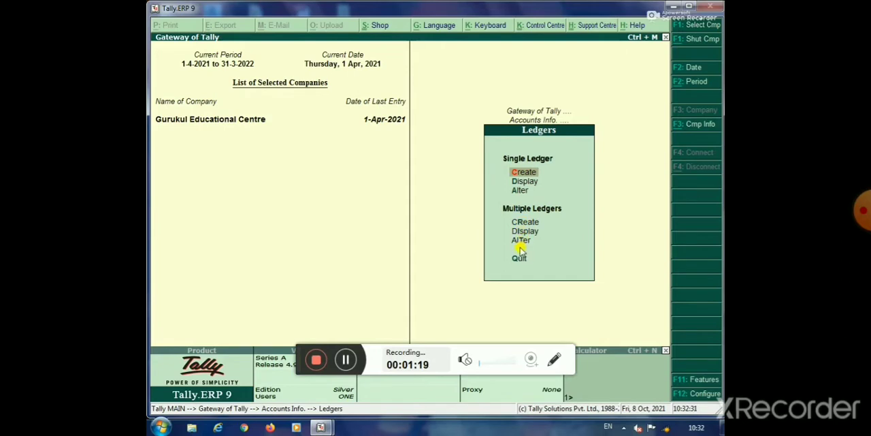
{"action": "left_click", "coordinate": [528, 174]}
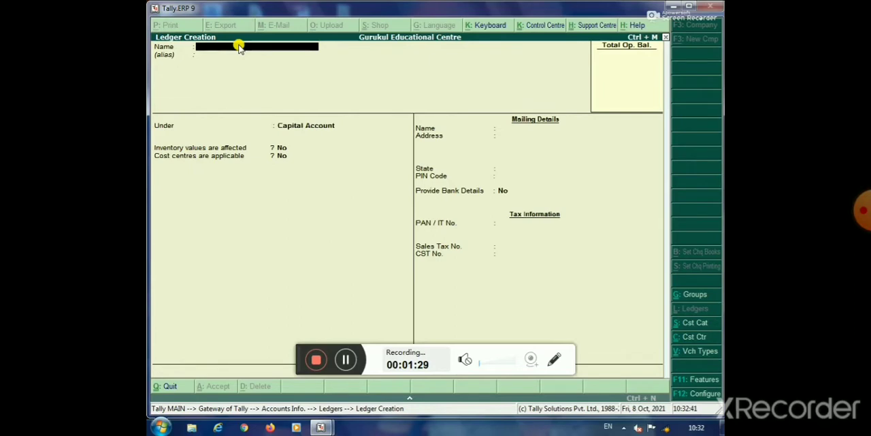
Name the new ledger Capital Account and leave its alias empty
{"action": "type", "text": "Capital Account"}
{"action": "key", "text": "Return"}
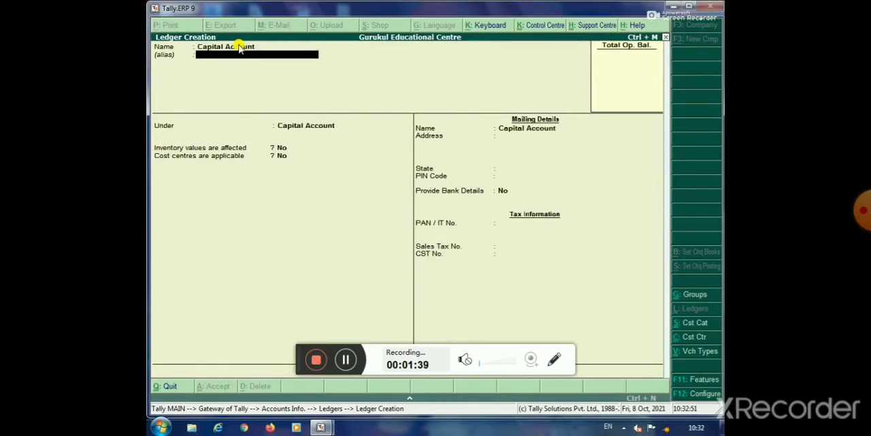
{"action": "key", "text": "Return"}
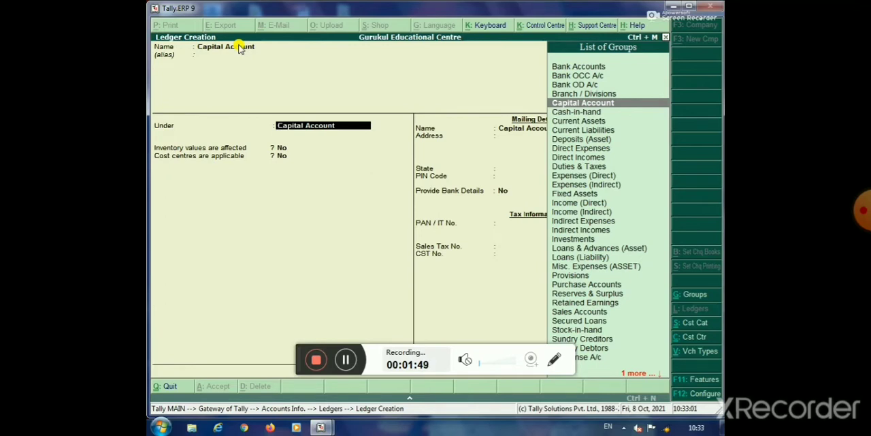
Put the ledger under the Capital Account group, set the state to Not Applicable without bank details, and save it
{"action": "key", "text": "Return"}
{"action": "key", "text": "Return"}
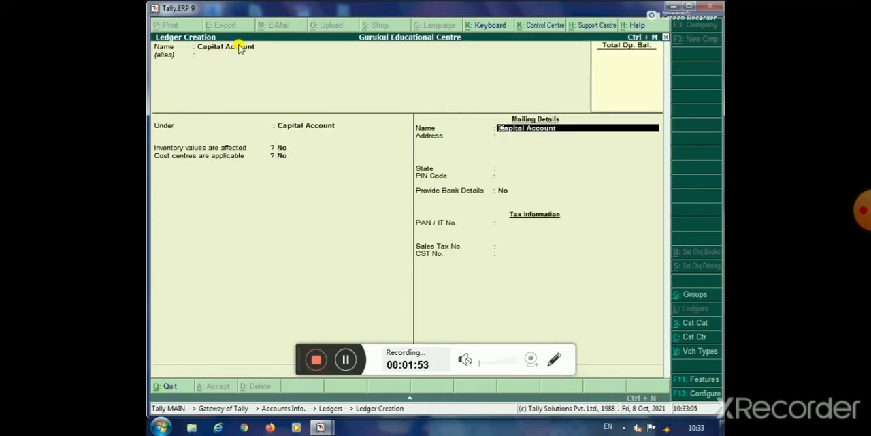
{"action": "key", "text": "Return"}
{"action": "key", "text": "Return"}
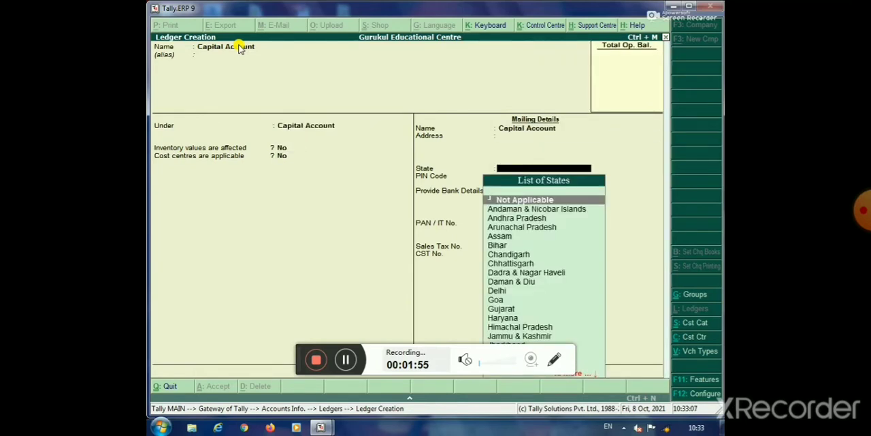
{"action": "key", "text": "Return"}
{"action": "key", "text": "Return"}
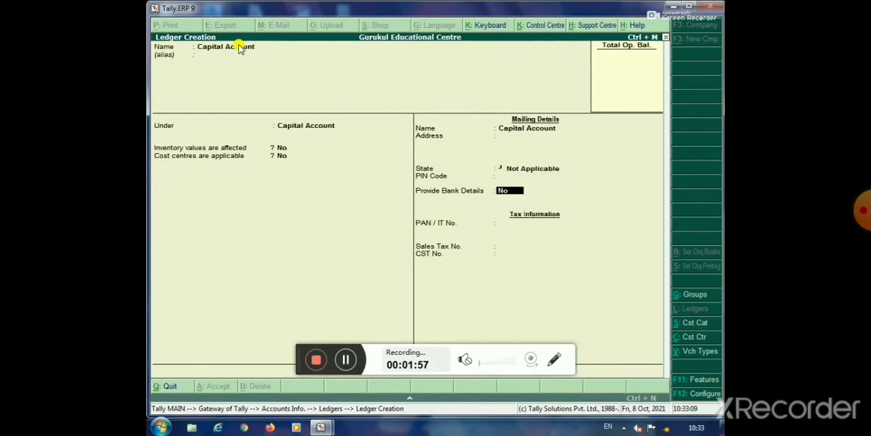
{"action": "key", "text": "Return"}
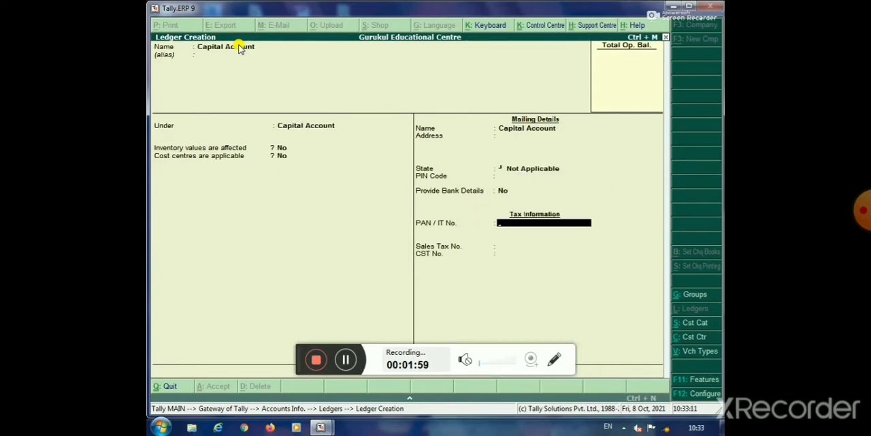
{"action": "key", "text": "ctrl+a"}
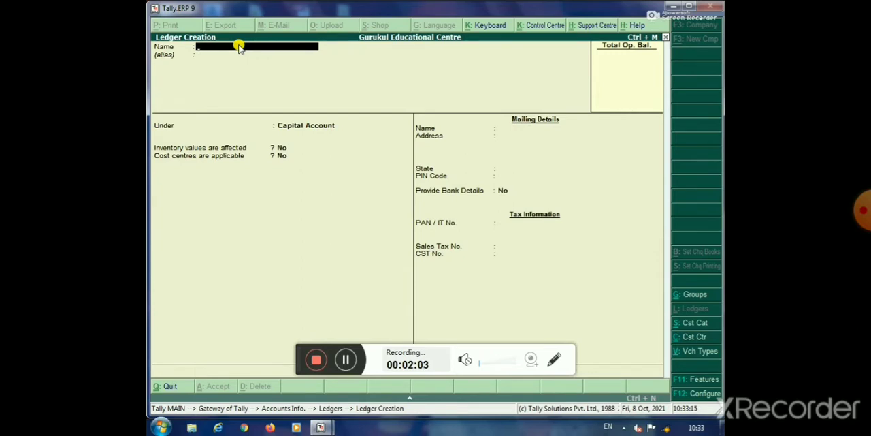
Create and save a ledger named Drawee Account under the Capital Account group
{"action": "type", "text": "Drawee Account"}
{"action": "key", "text": "Return"}
{"action": "key", "text": "Return"}
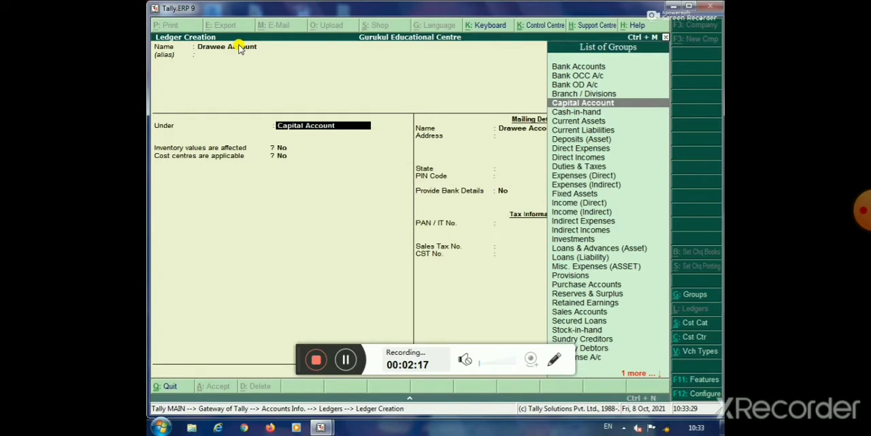
{"action": "key", "text": "ctrl+a"}
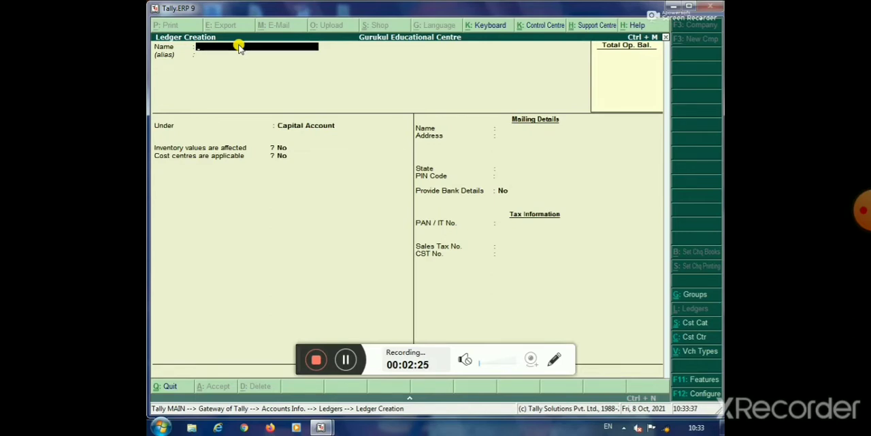
Create and save a ledger named Ram Treaders under the Sundry Creditors group
{"action": "type", "text": "Ram Treaders"}
{"action": "key", "text": "Return"}
{"action": "key", "text": "Return"}
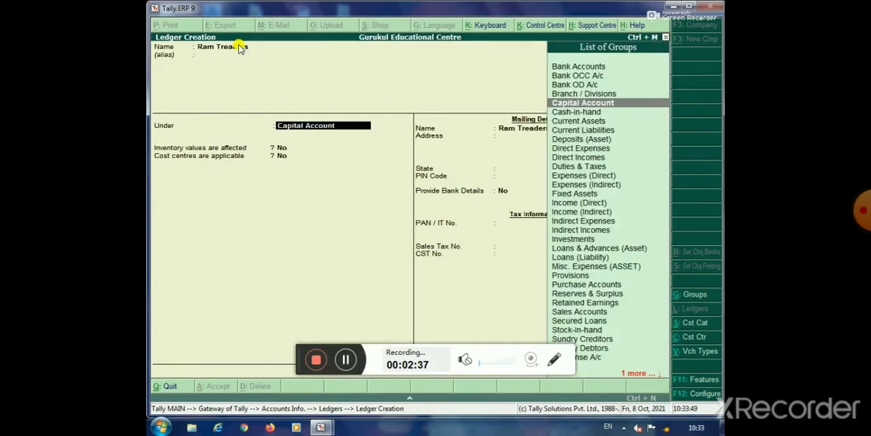
{"action": "type", "text": "S"}
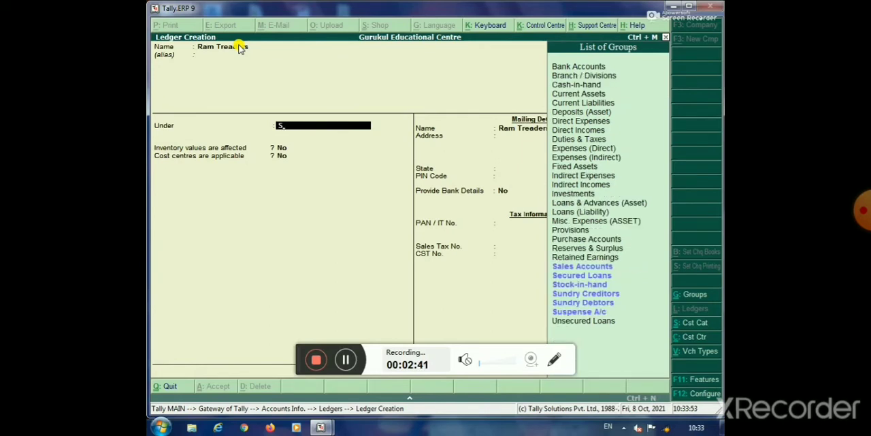
{"action": "key", "text": "Down"}
{"action": "key", "text": "Down"}
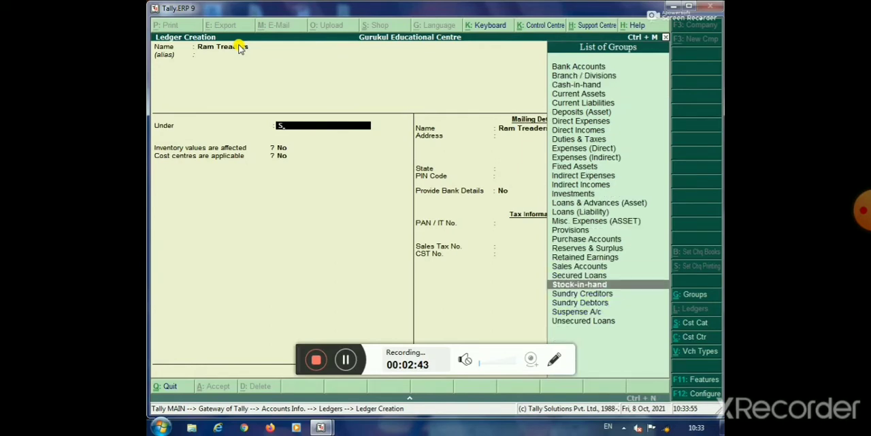
{"action": "key", "text": "Down"}
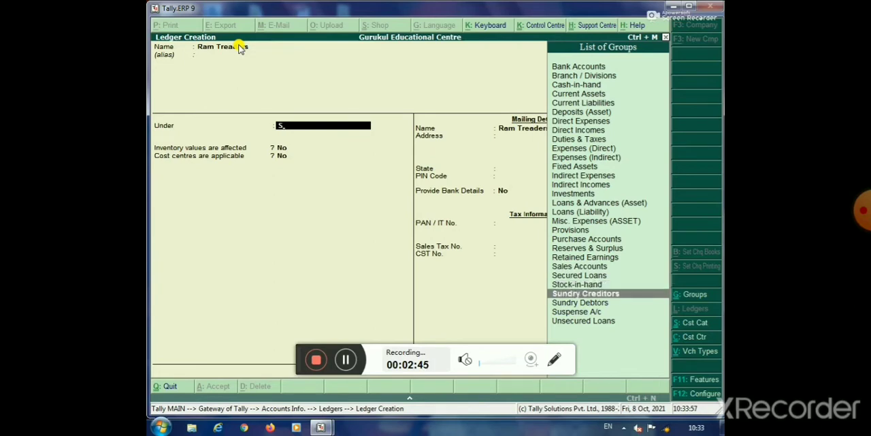
{"action": "key", "text": "Return"}
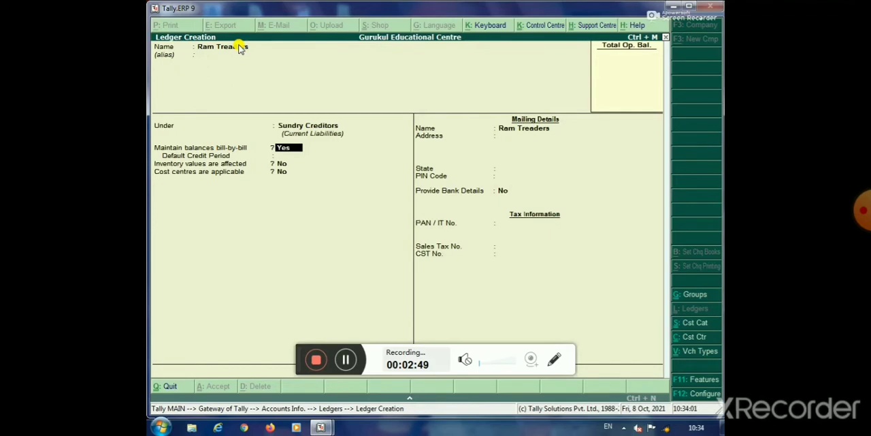
{"action": "key", "text": "ctrl+a"}
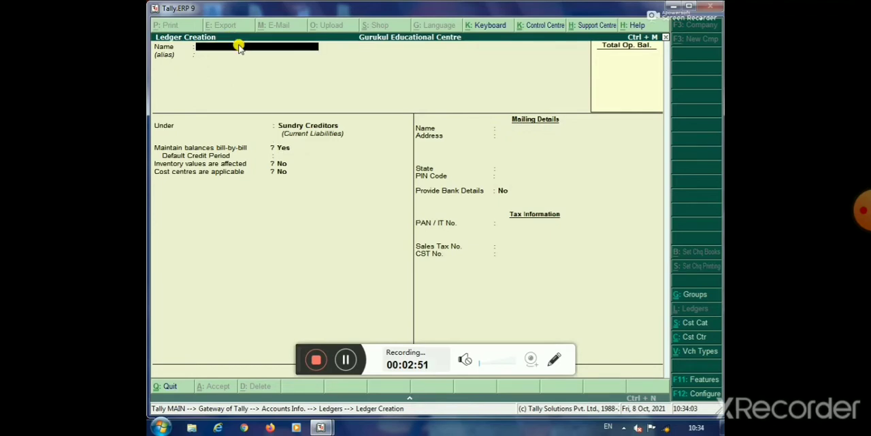
Create and save a ledger named Hari Treaders under the Sundry Creditors group
{"action": "type", "text": "Har"}
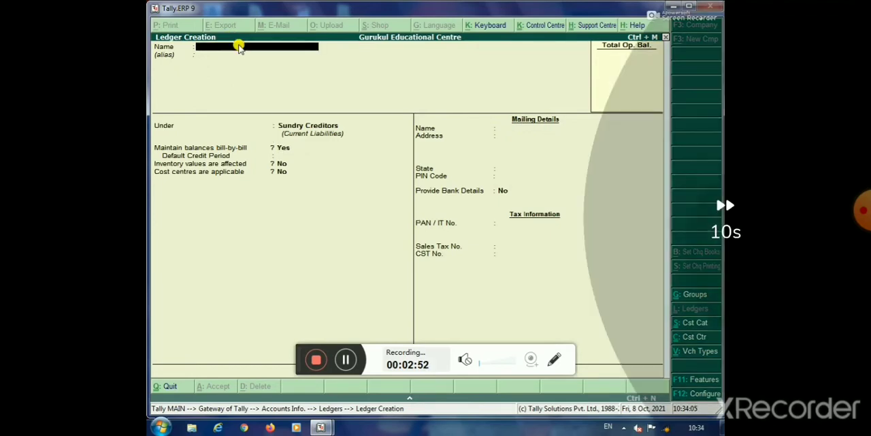
{"action": "type", "text": "i"}
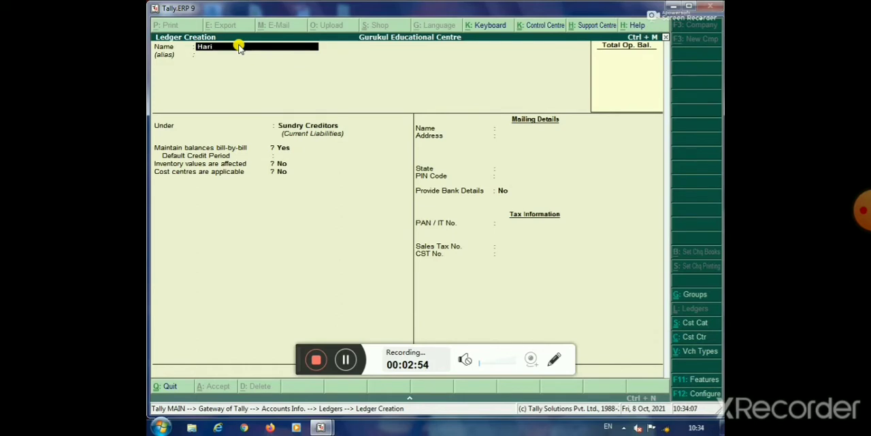
{"action": "type", "text": " Treaders"}
{"action": "key", "text": "Return"}
{"action": "key", "text": "Return"}
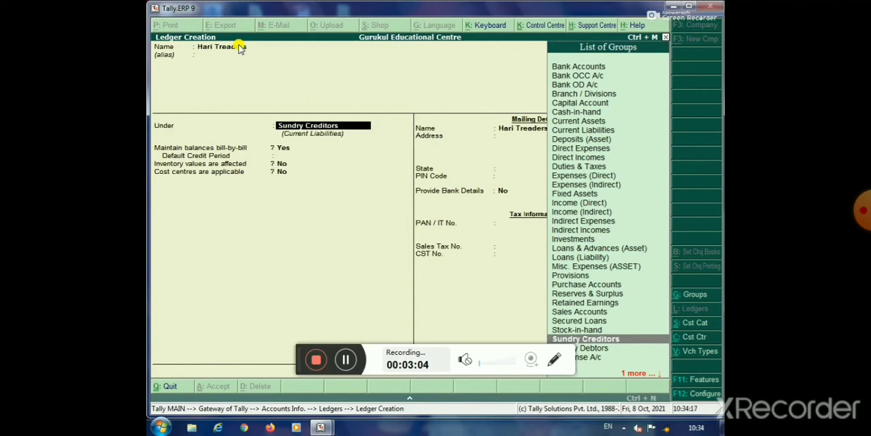
{"action": "key", "text": "ctrl+a"}
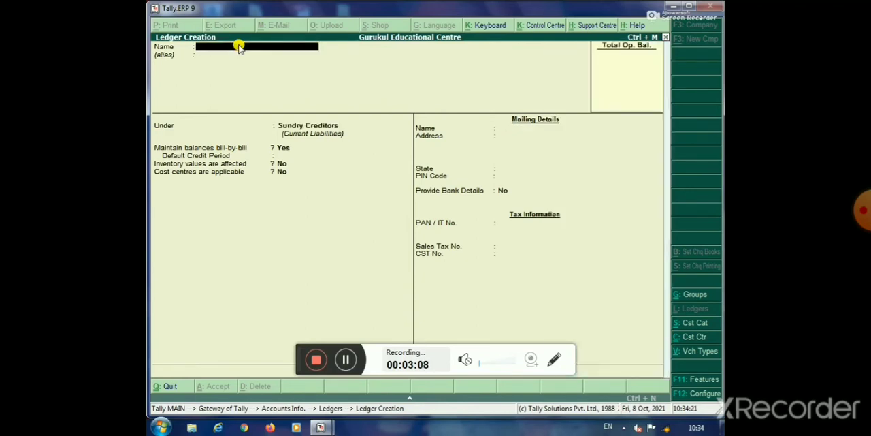
Create and save a ledger named Swastik Enterprises under the Sundry Debtors group
{"action": "type", "text": "Swa"}
{"action": "type", "text": "stik"}
{"action": "type", "text": " E"}
{"action": "type", "text": "mpr"}
{"action": "type", "text": "ises"}
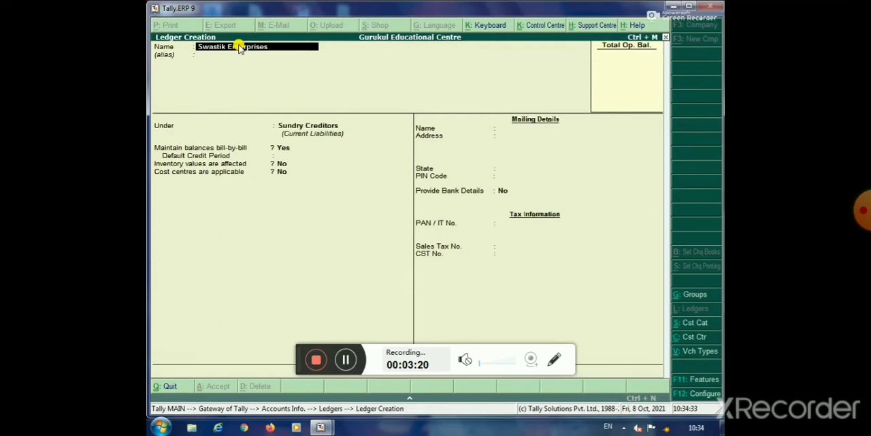
{"action": "key", "text": "Return"}
{"action": "key", "text": "Return"}
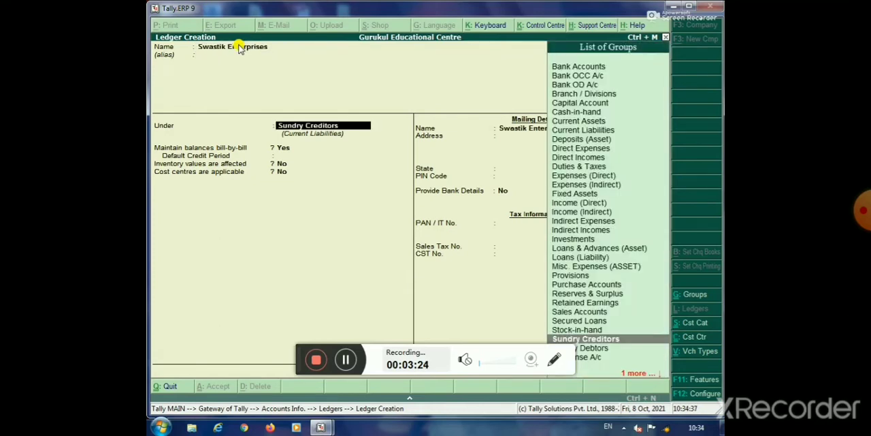
{"action": "key", "text": "Down"}
{"action": "key", "text": "Return"}
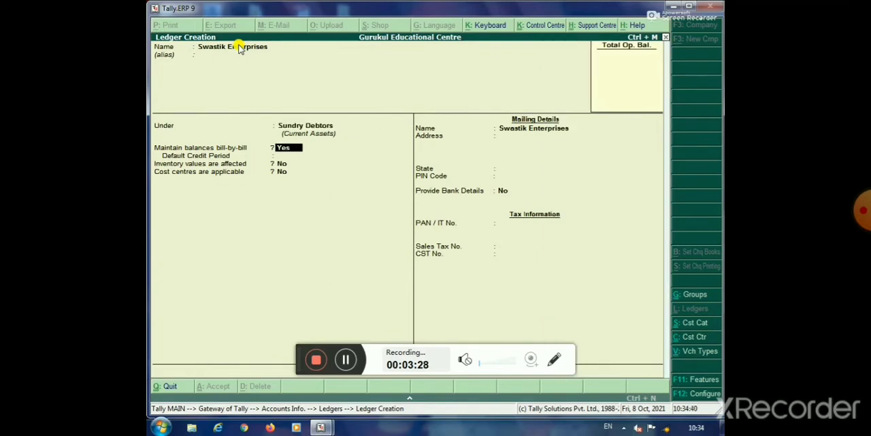
{"action": "key", "text": "ctrl+a"}
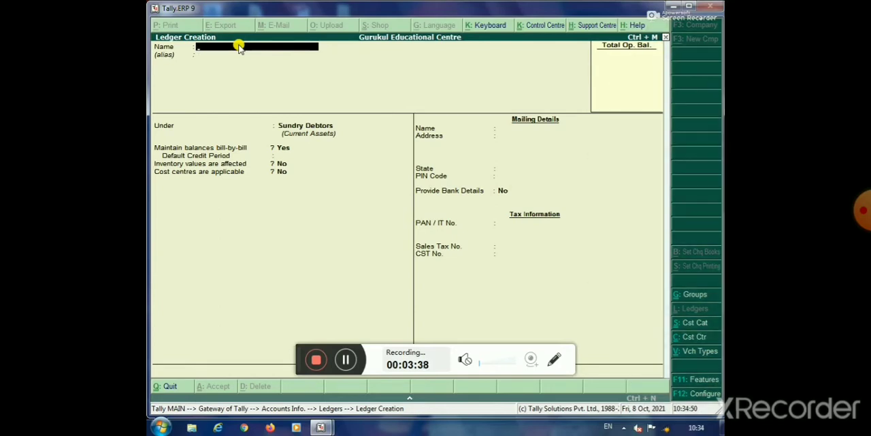
Create and save a ledger named Elora Enterprises under the Sundry Debtors group
{"action": "type", "text": "Elora Enterprises"}
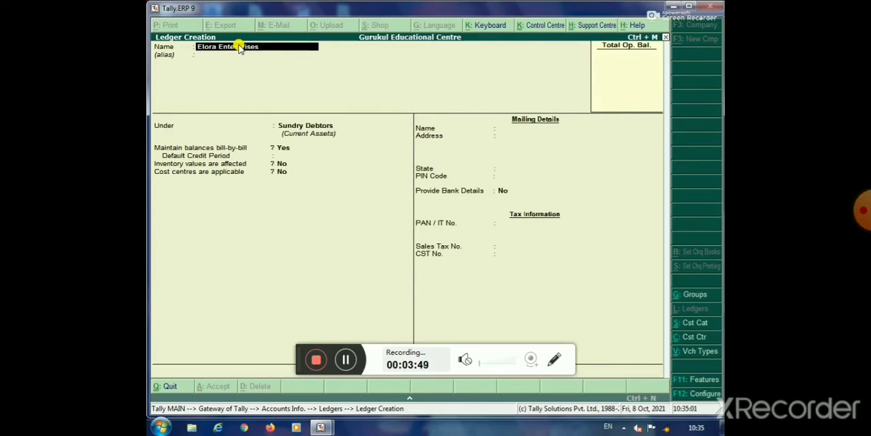
{"action": "key", "text": "Return"}
{"action": "key", "text": "Return"}
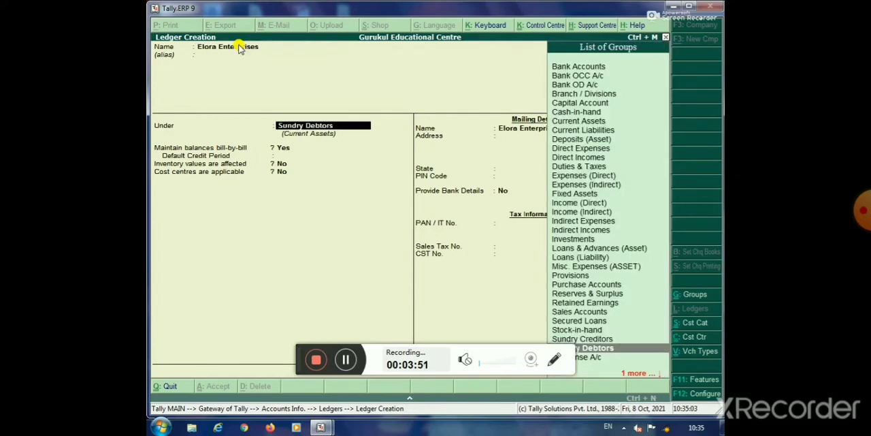
{"action": "key", "text": "ctrl+a"}
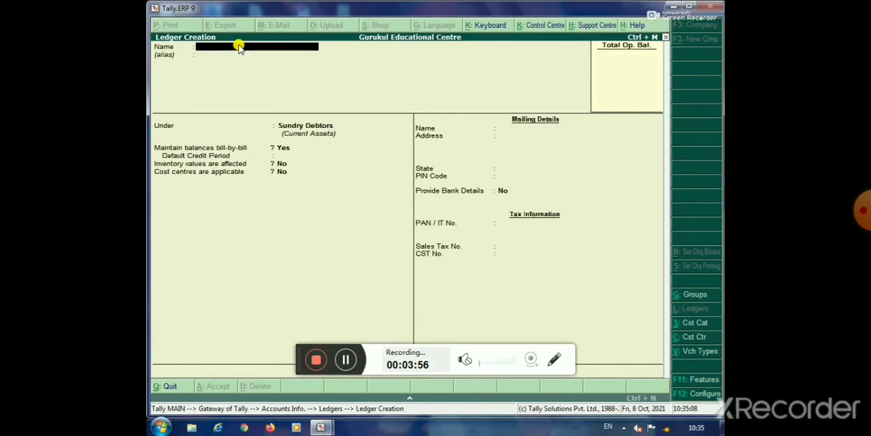
Enter Sbi as the name of a new ledger
{"action": "type", "text": "Sbi"}
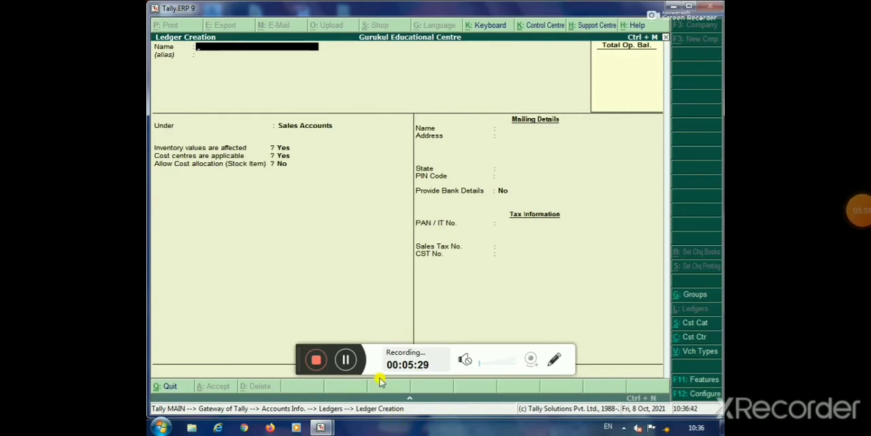
{"action": "left_click", "coordinate": [350, 358]}
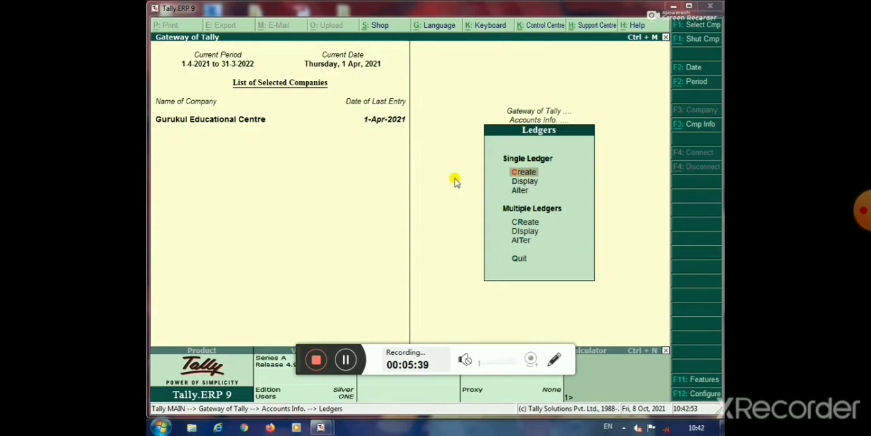
Display the list of single ledgers to review the accounts created, and return to the Gateway of Tally
{"action": "left_click", "coordinate": [523, 181]}
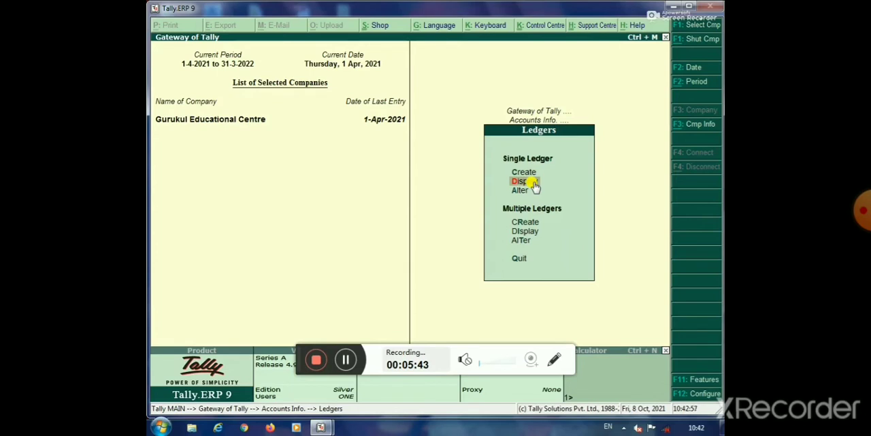
{"action": "left_click", "coordinate": [535, 183]}
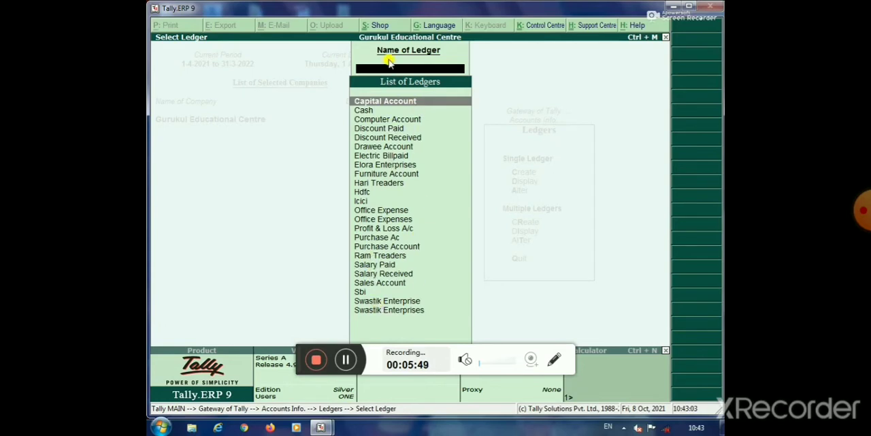
{"action": "key", "text": "Escape"}
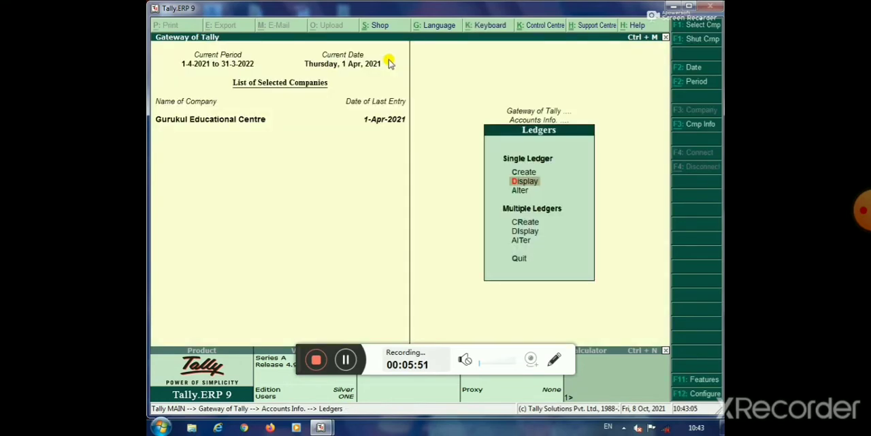
{"action": "key", "text": "Escape"}
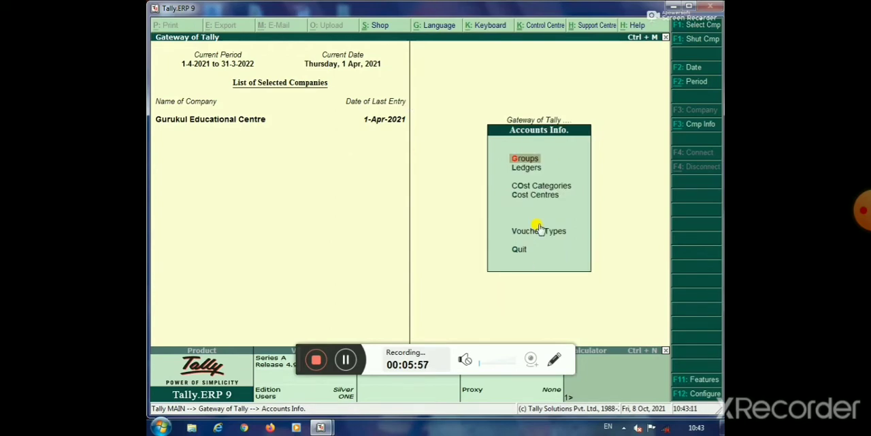
{"action": "key", "text": "Escape"}
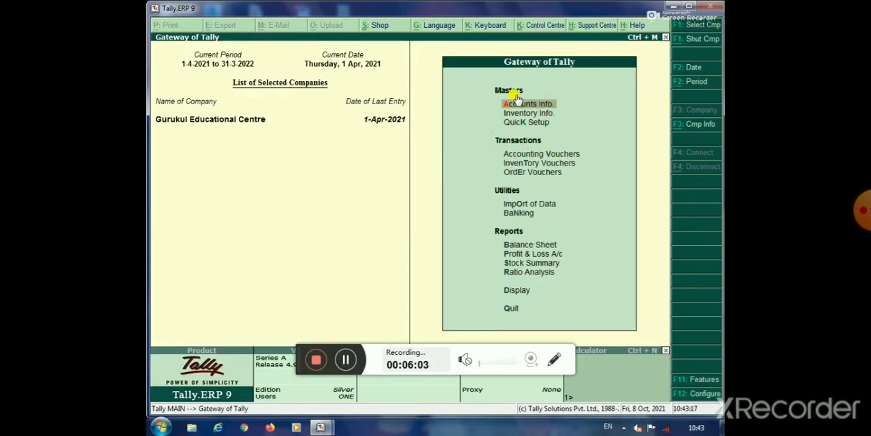
Open accounting voucher entry and, after going through the Contra, Payment and Journal types, switch to a Receipt voucher
{"action": "left_click", "coordinate": [575, 156]}
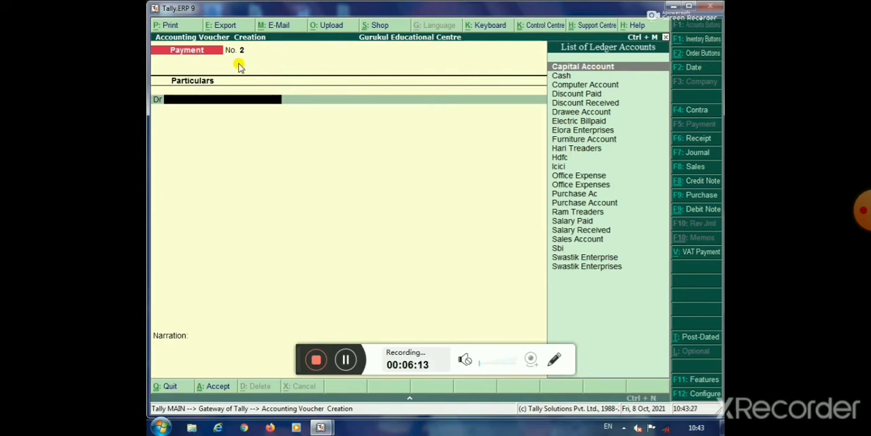
{"action": "key", "text": "F4"}
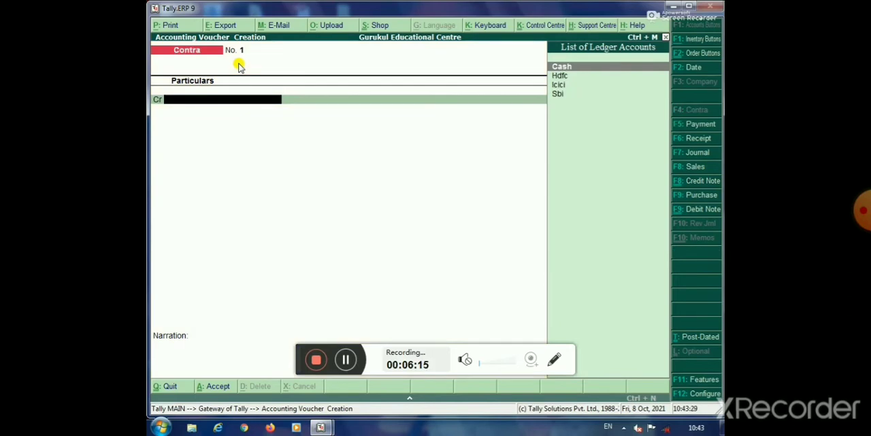
{"action": "key", "text": "F5"}
{"action": "key", "text": "F6"}
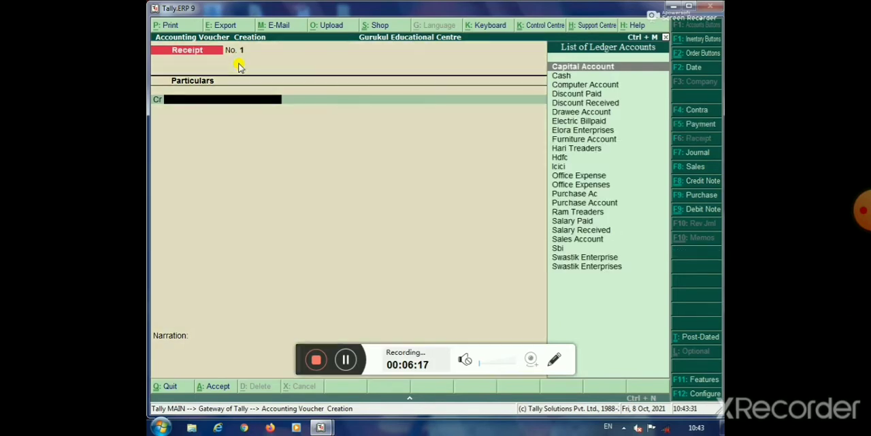
{"action": "key", "text": "F7"}
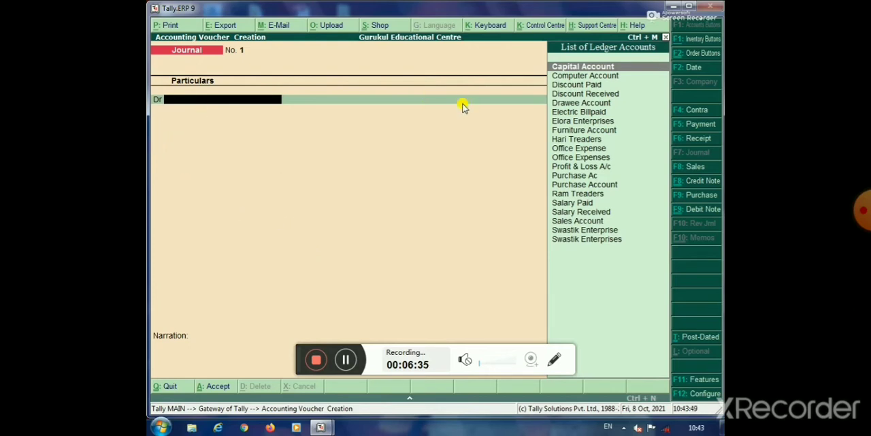
{"action": "key", "text": "F6"}
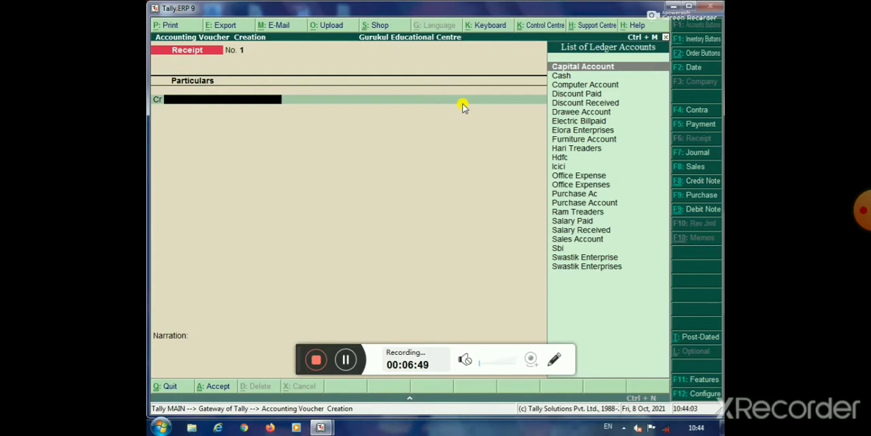
{"action": "type", "text": "Ba"}
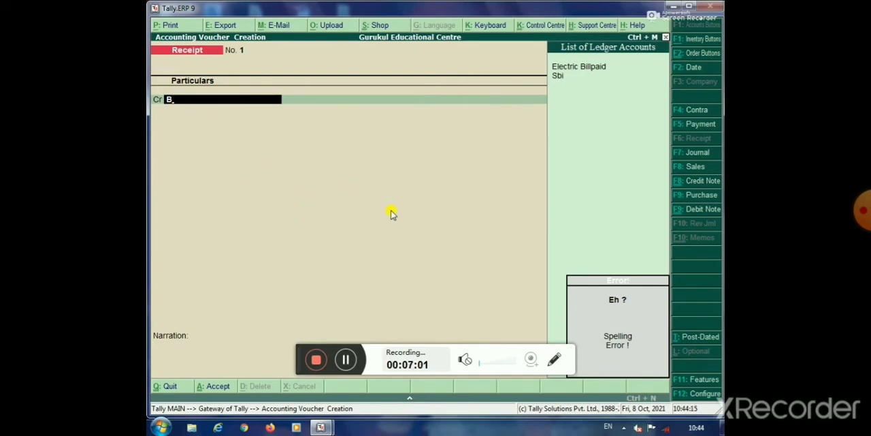
{"action": "key", "text": "BackSpace"}
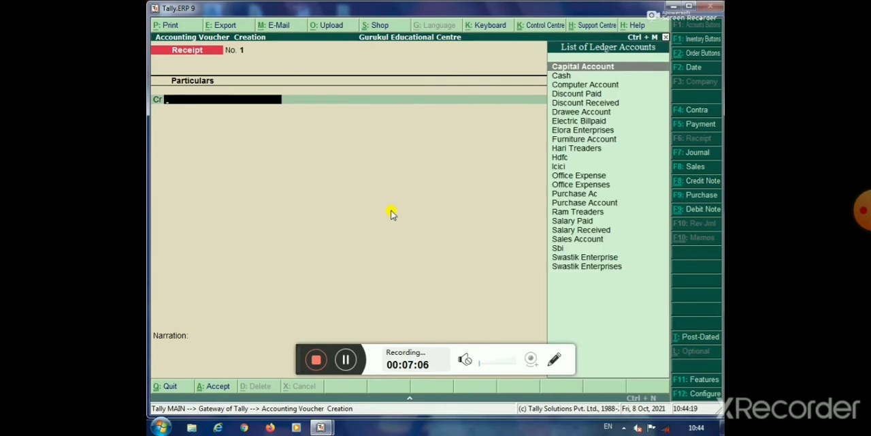
Create a ledger named Business Account under Capital Account from within the receipt voucher and use it as the credit entry
{"action": "key", "text": "alt+c"}
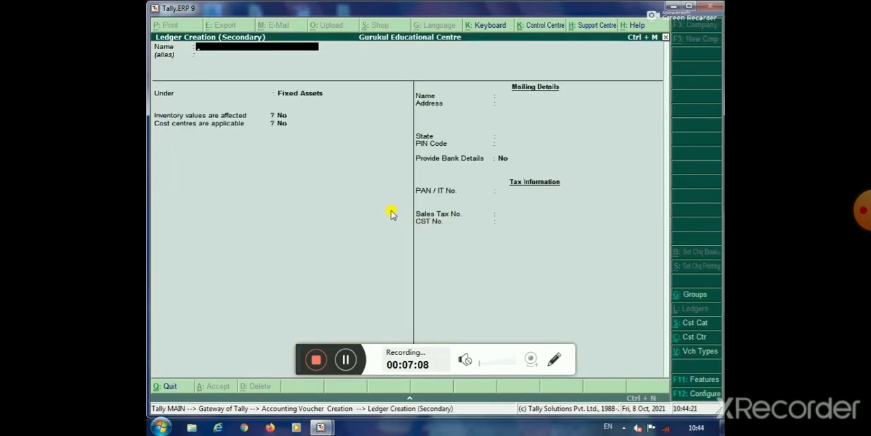
{"action": "type", "text": "Business Accou"}
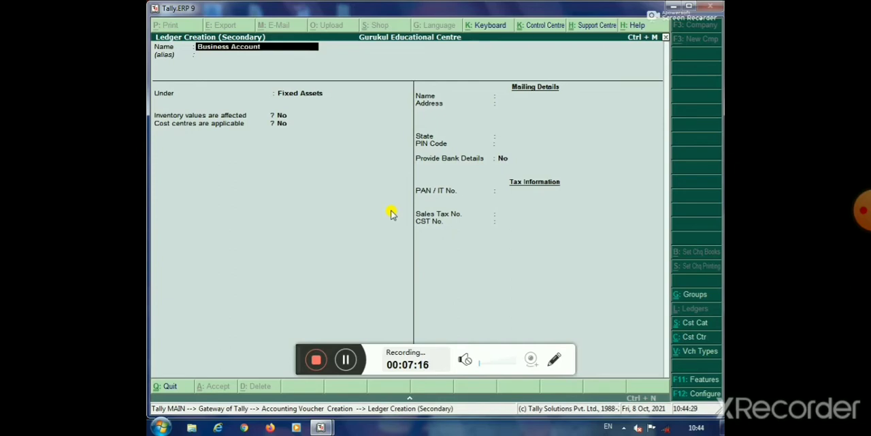
{"action": "type", "text": "nt"}
{"action": "key", "text": "Return"}
{"action": "key", "text": "Return"}
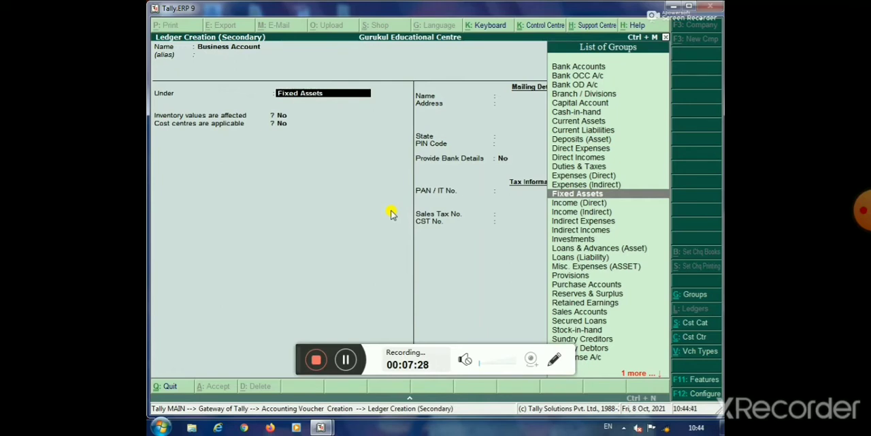
{"action": "type", "text": "C"}
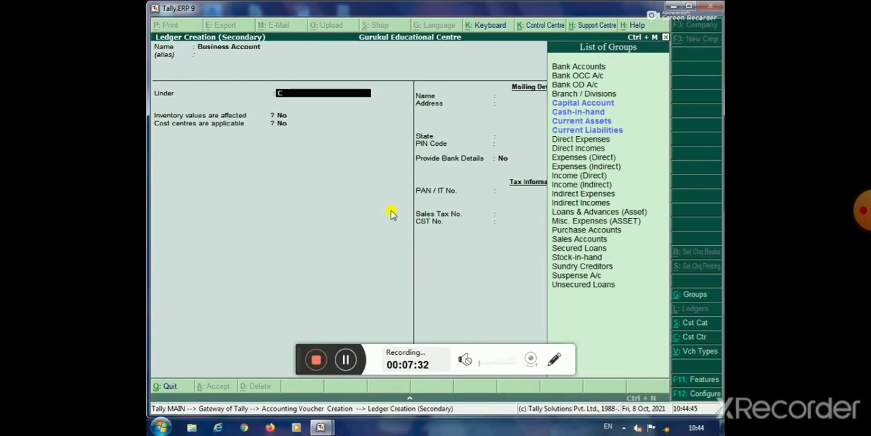
{"action": "key", "text": "Down"}
{"action": "key", "text": "Return"}
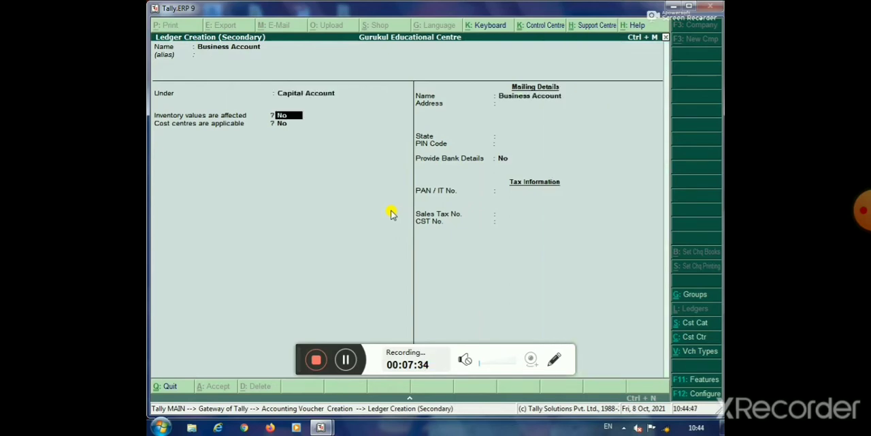
{"action": "key", "text": "ctrl+a"}
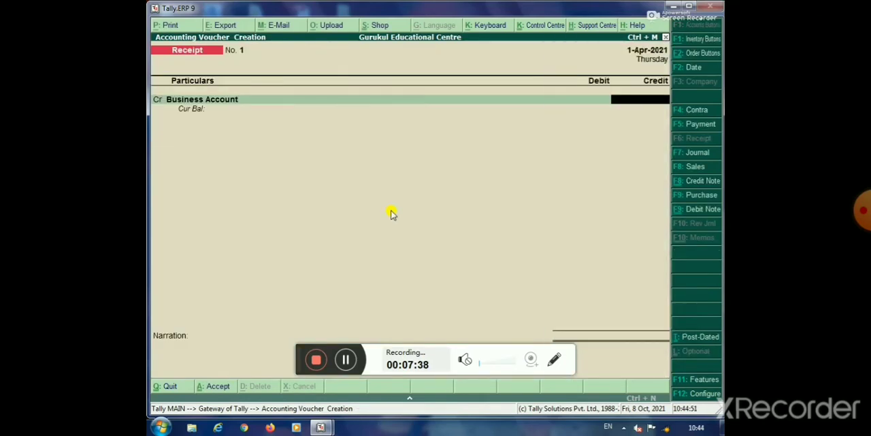
Credit Business Account with 500000 and debit Cash for the same amount in the receipt voucher
{"action": "type", "text": "500000"}
{"action": "key", "text": "Return"}
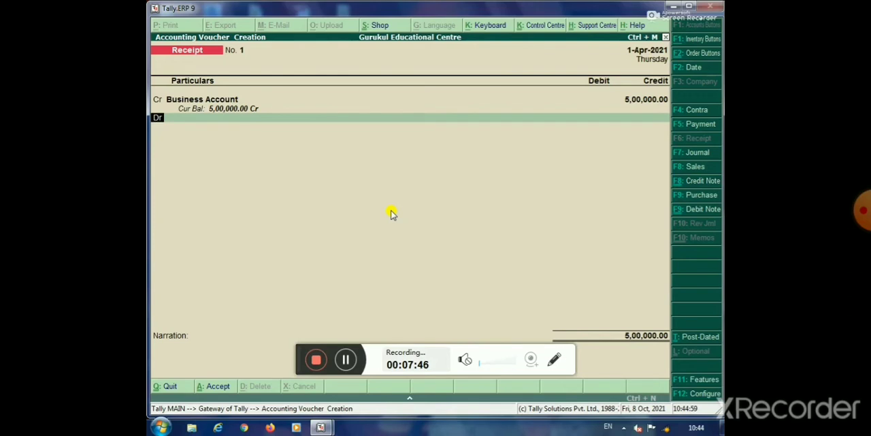
{"action": "key", "text": "Return"}
{"action": "type", "text": "C"}
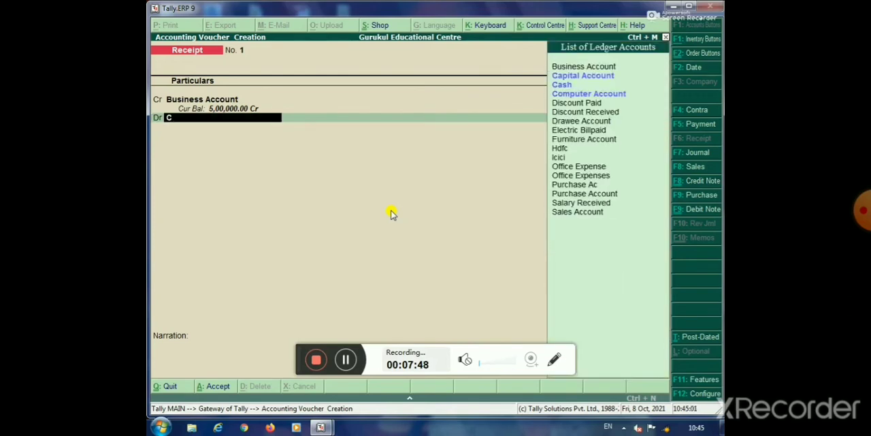
{"action": "key", "text": "Down"}
{"action": "key", "text": "Down"}
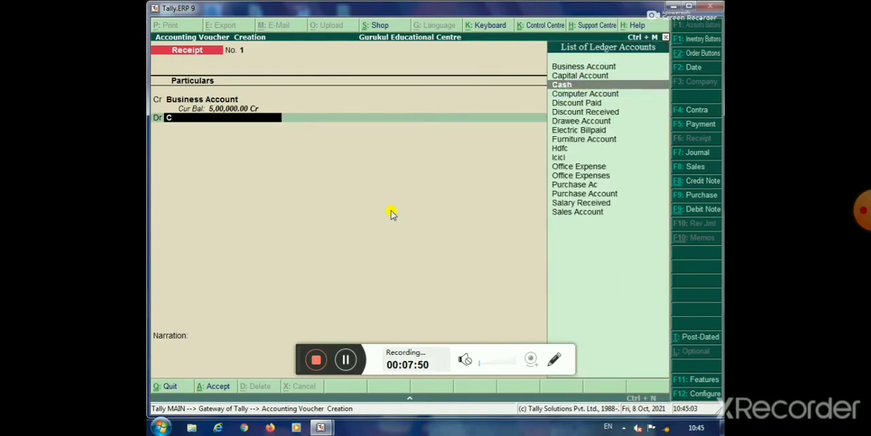
{"action": "key", "text": "Return"}
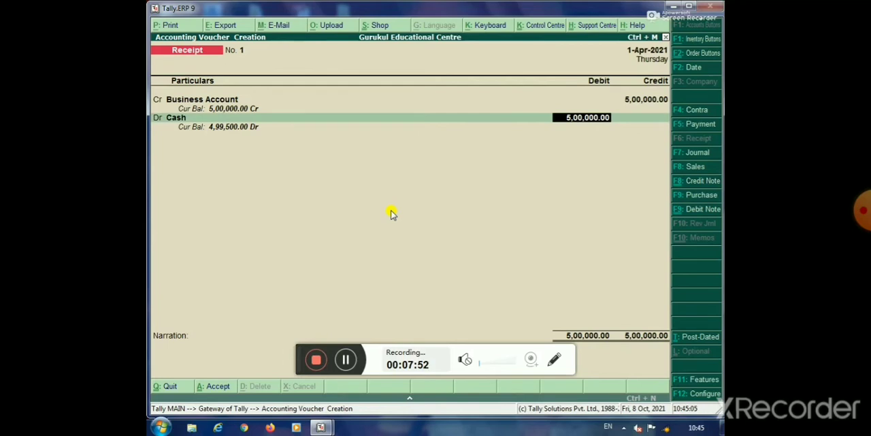
{"action": "key", "text": "Return"}
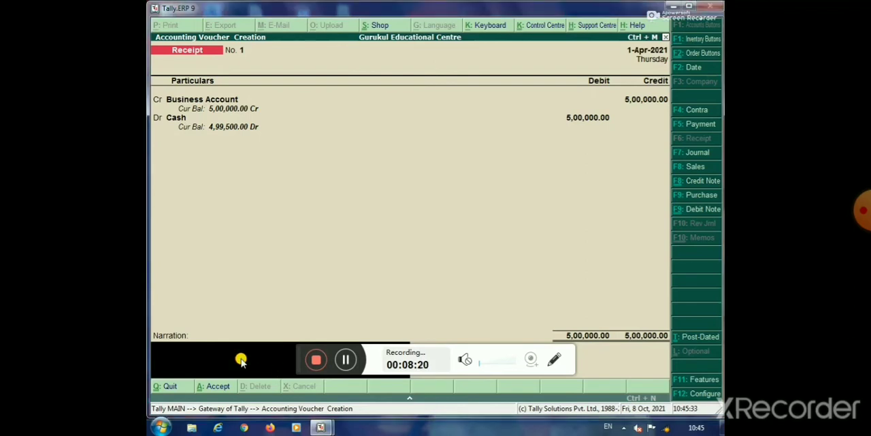
{"action": "left_click", "coordinate": [322, 276]}
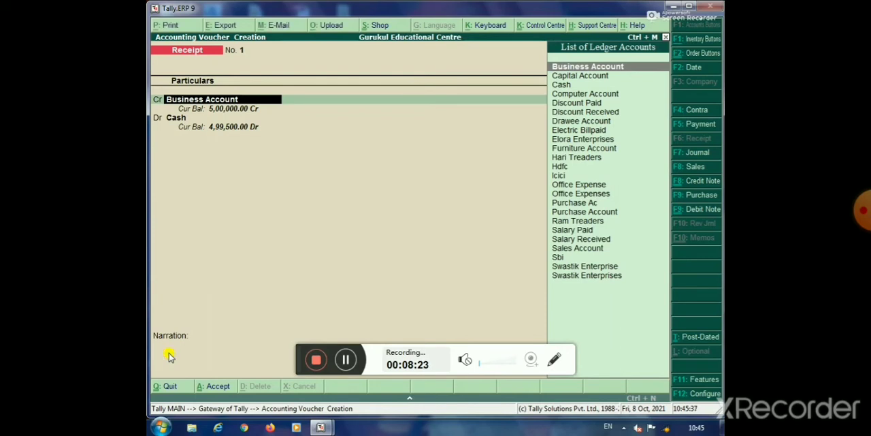
{"action": "key", "text": "Return"}
{"action": "key", "text": "Return"}
{"action": "key", "text": "Return"}
{"action": "key", "text": "Return"}
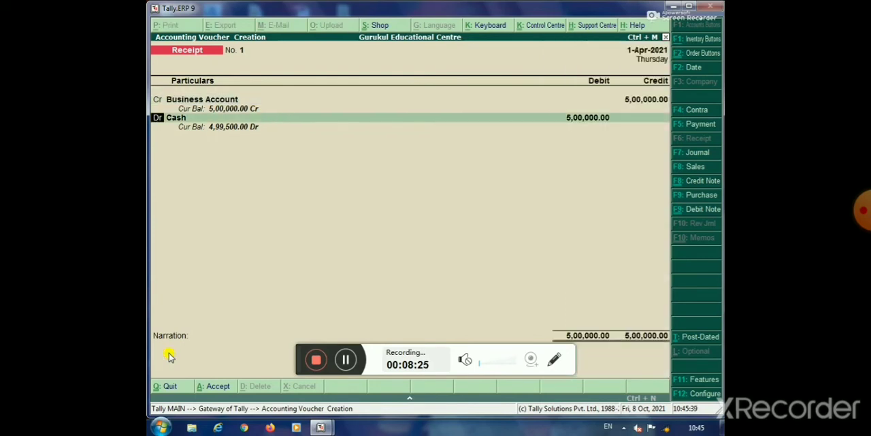
{"action": "key", "text": "Return"}
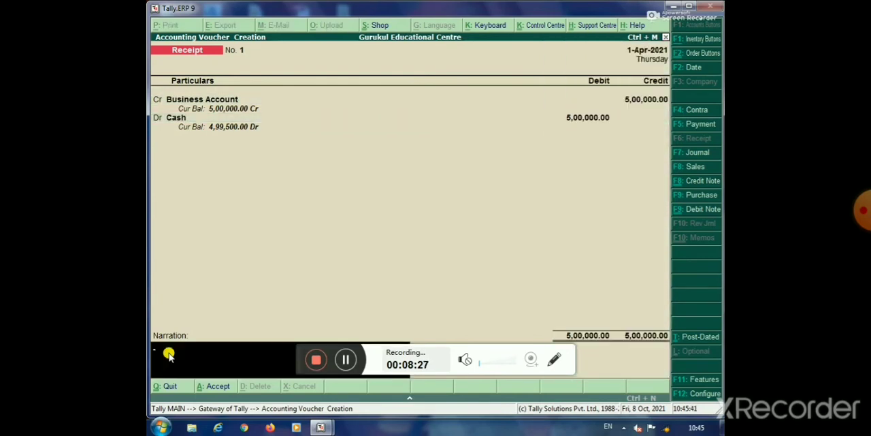
Enter the narration "being business started with cash" and accept the receipt voucher
{"action": "type", "text": "being business st"}
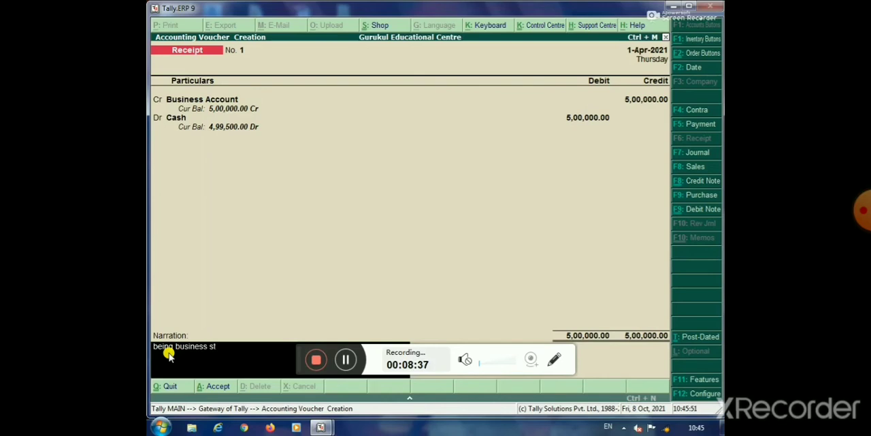
{"action": "type", "text": "arted with cash"}
{"action": "key", "text": "Return"}
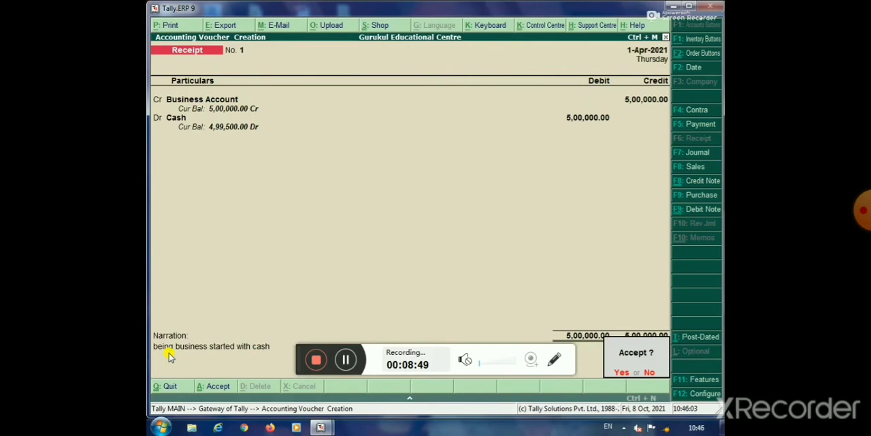
{"action": "key", "text": "Return"}
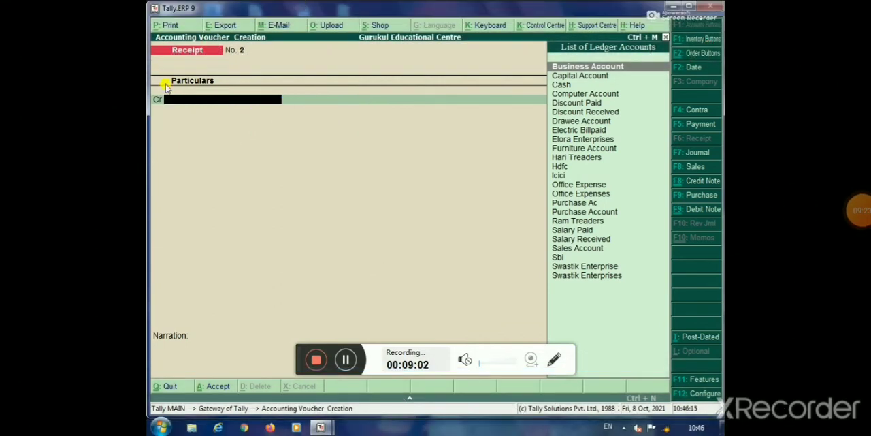
Switch to a Contra voucher and credit Cash with 70000
{"action": "key", "text": "F4"}
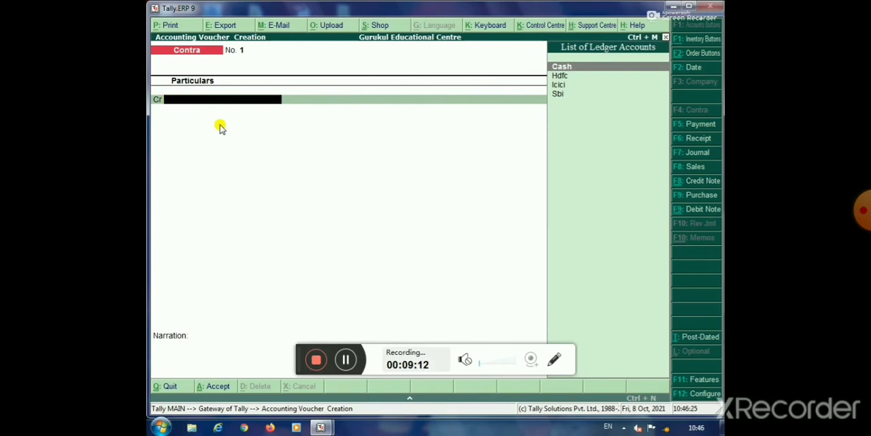
{"action": "key", "text": "Return"}
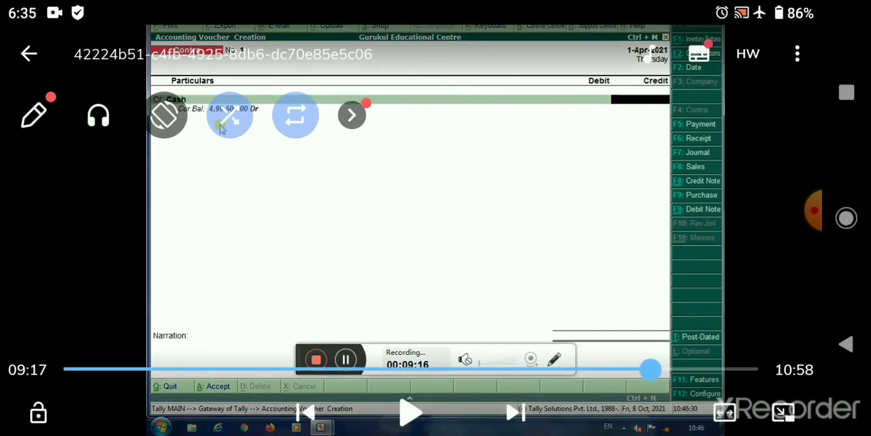
{"action": "left_click", "coordinate": [411, 412]}
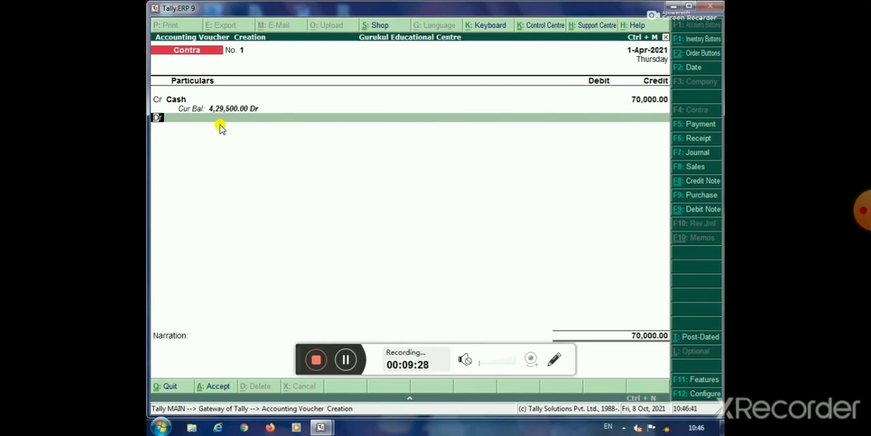
Debit the Sbi ledger with 70000 in the contra voucher
{"action": "key", "text": "Return"}
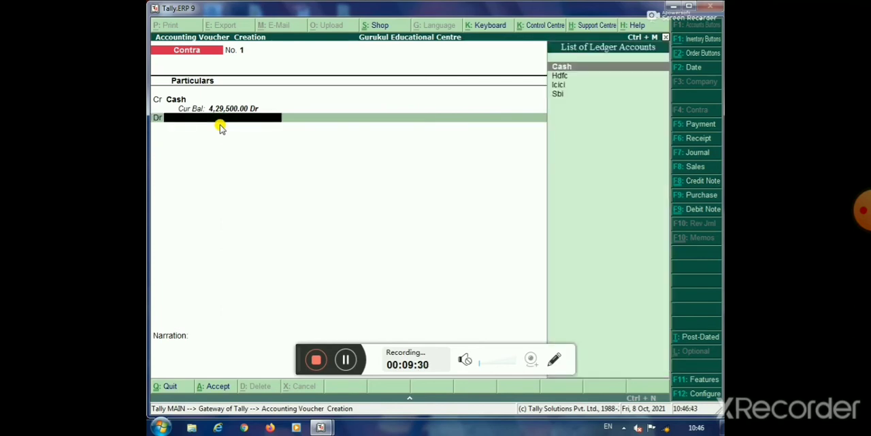
{"action": "key", "text": "Down"}
{"action": "key", "text": "Down"}
{"action": "key", "text": "Down"}
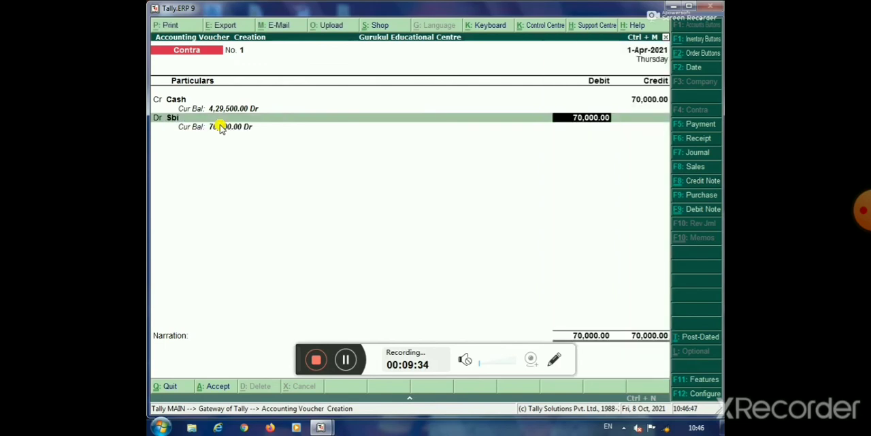
{"action": "key", "text": "Return"}
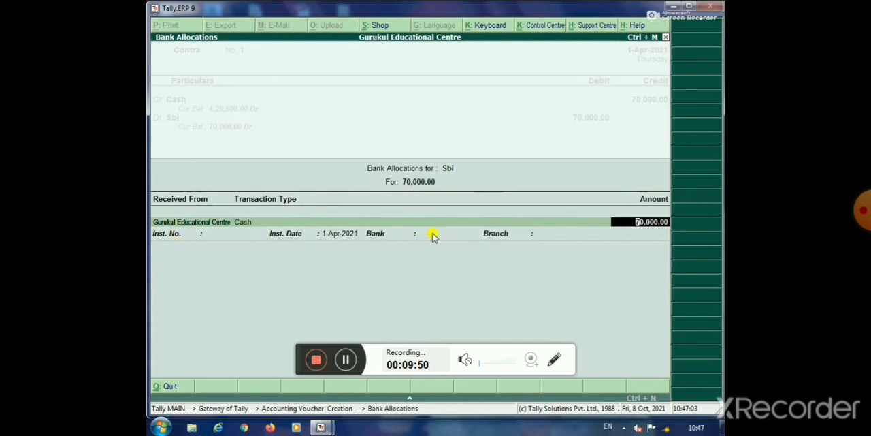
Complete the Sbi bank allocation for the 70000 cash deposit with instrument number 54145
{"action": "key", "text": "Return"}
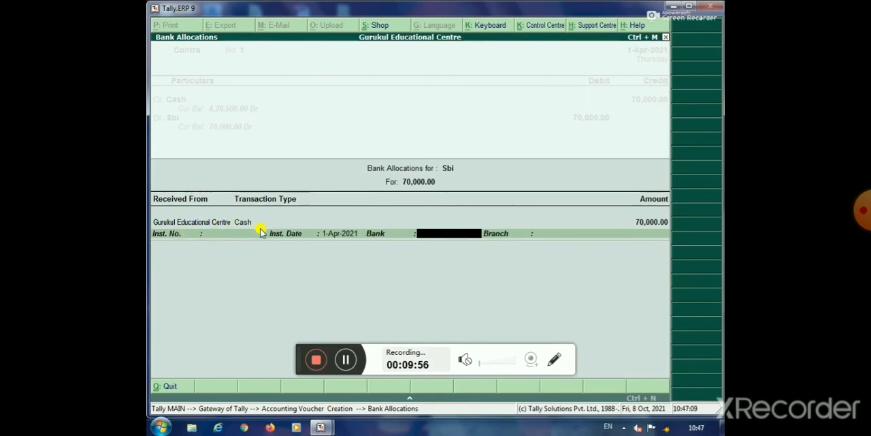
{"action": "left_click", "coordinate": [207, 234]}
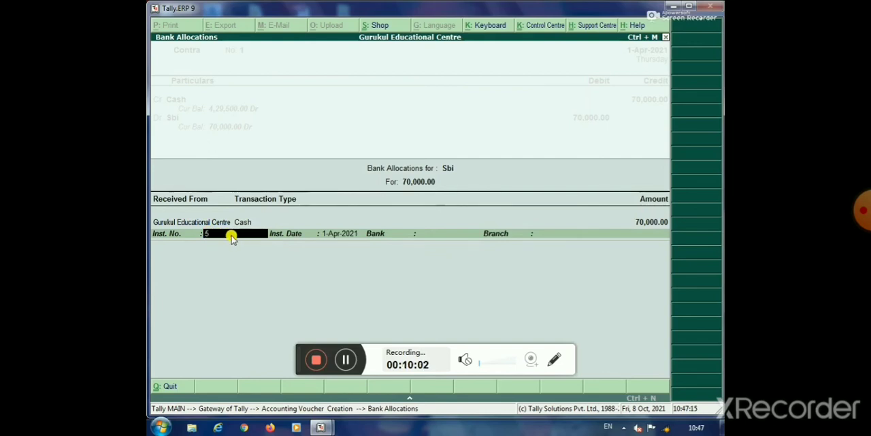
{"action": "type", "text": "54145"}
{"action": "key", "text": "Return"}
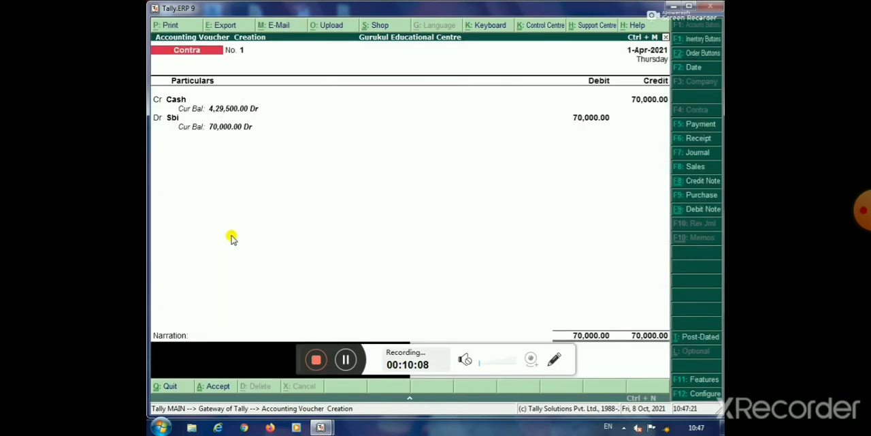
Enter the narration "being cash deposited in sbi bank" and accept the contra voucher
{"action": "type", "text": "being cash deposited in sb"}
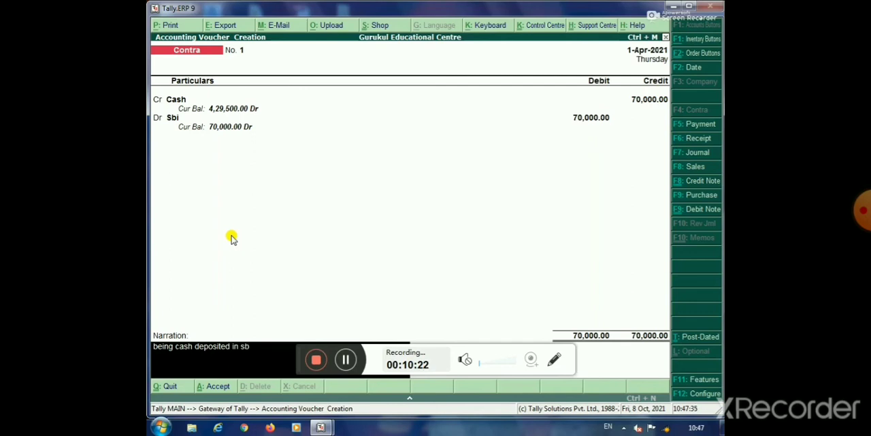
{"action": "type", "text": "ank"}
{"action": "key", "text": "Return"}
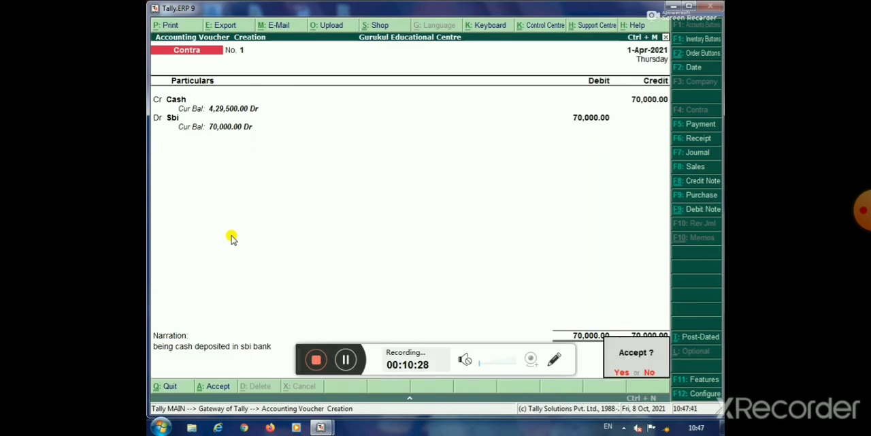
{"action": "key", "text": "Return"}
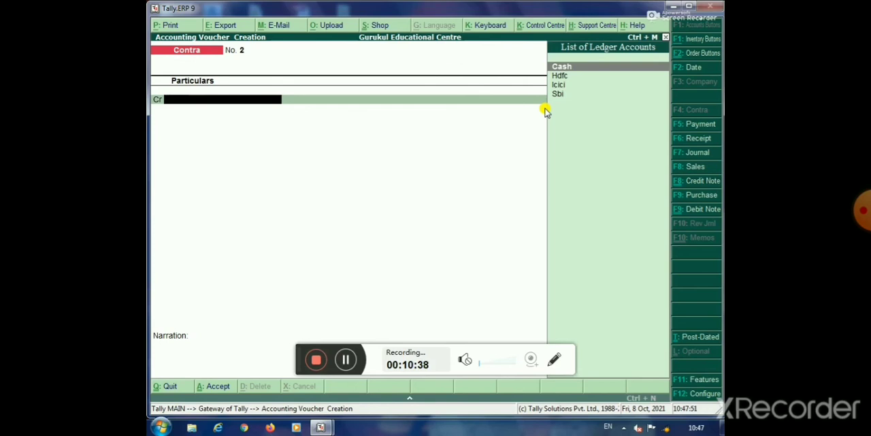
Go through the Payment and Receipt voucher types and switch to a Journal voucher to view its ledger list
{"action": "key", "text": "F5"}
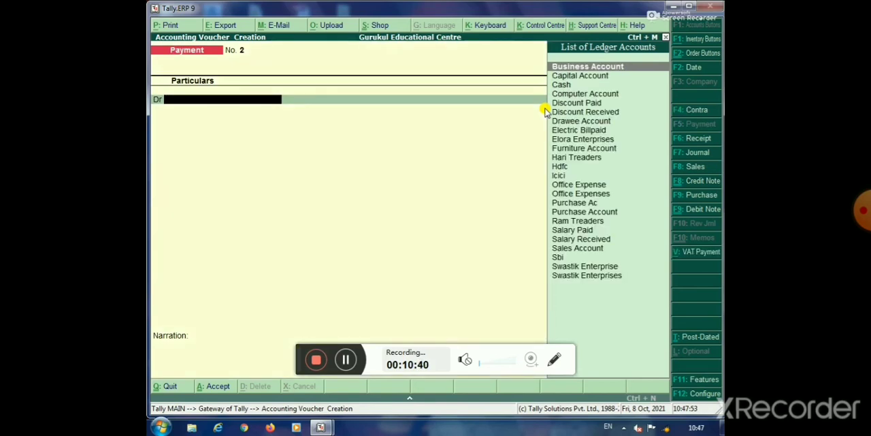
{"action": "key", "text": "F6"}
{"action": "key", "text": "F7"}
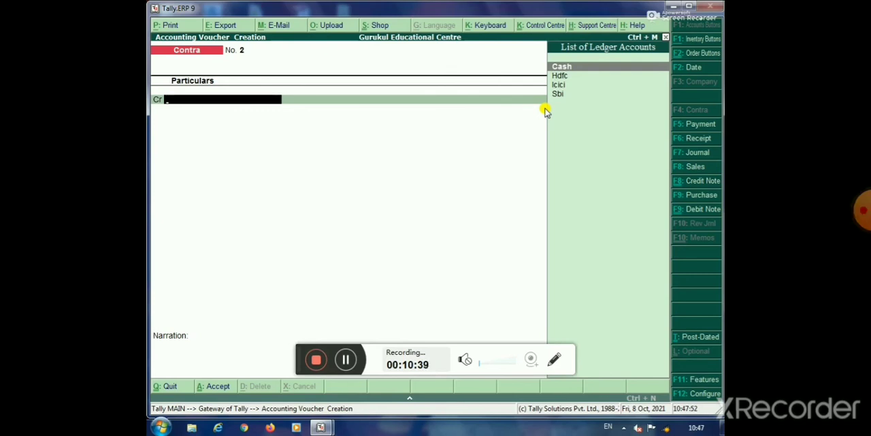
{"action": "key", "text": "F5"}
{"action": "key", "text": "F6"}
{"action": "key", "text": "F7"}
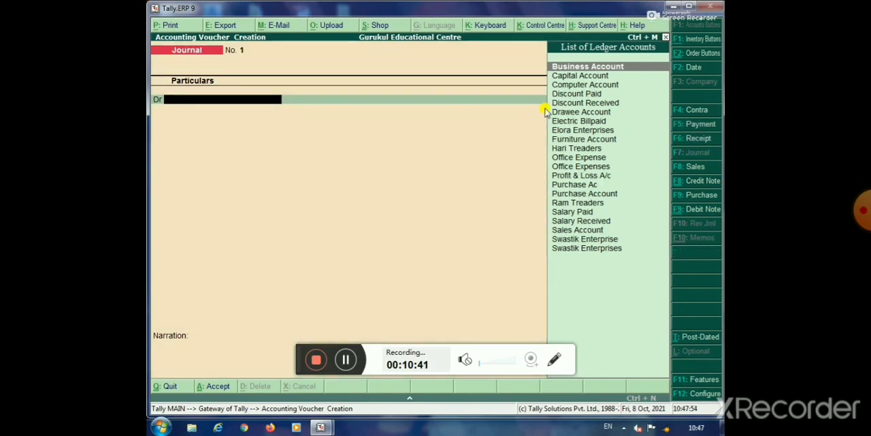